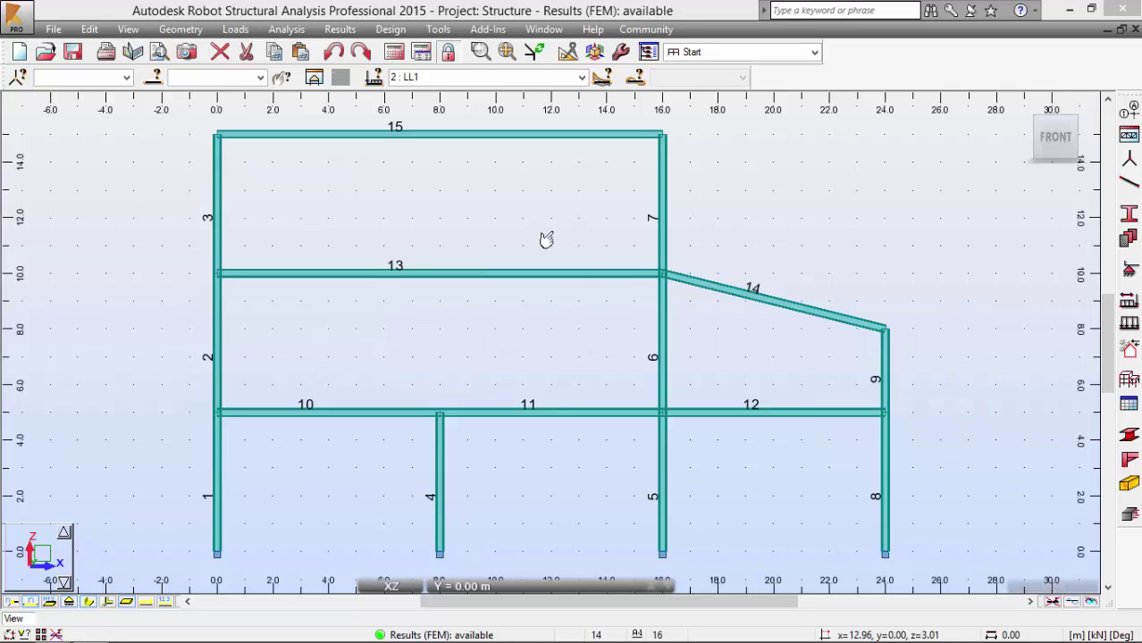
Switch to the training manual in Foxit Reader and review the Global Analysis section and the 2.7 Steel Design instructions on member groups.
key(alt+Tab)
key(alt+Tab)
scroll(458, 260, up, 10)
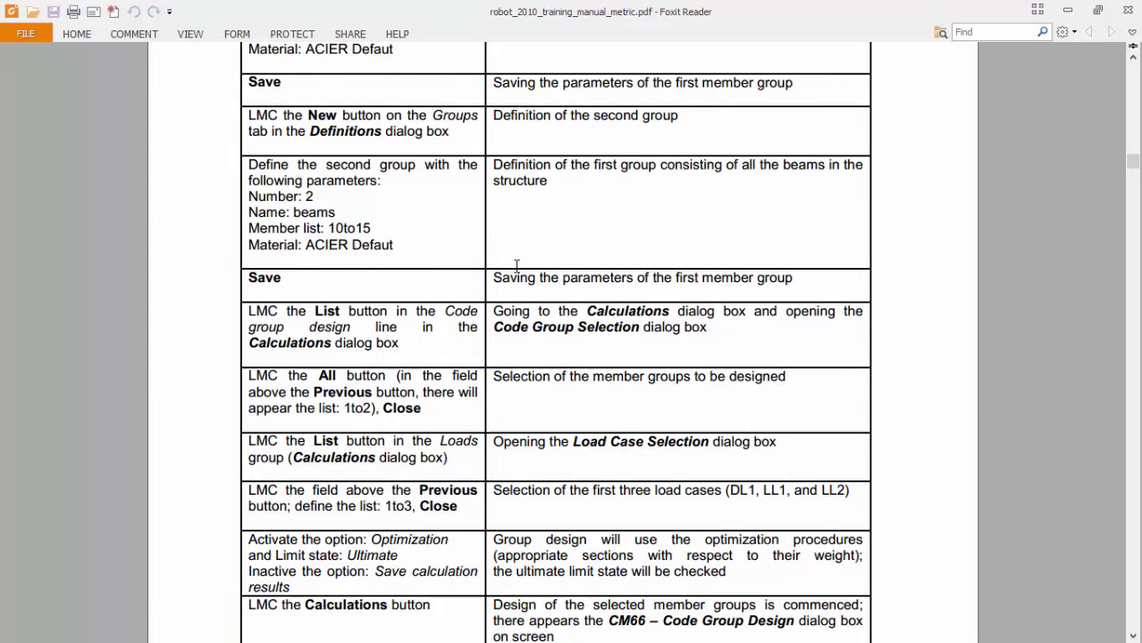
scroll(456, 260, down, 6)
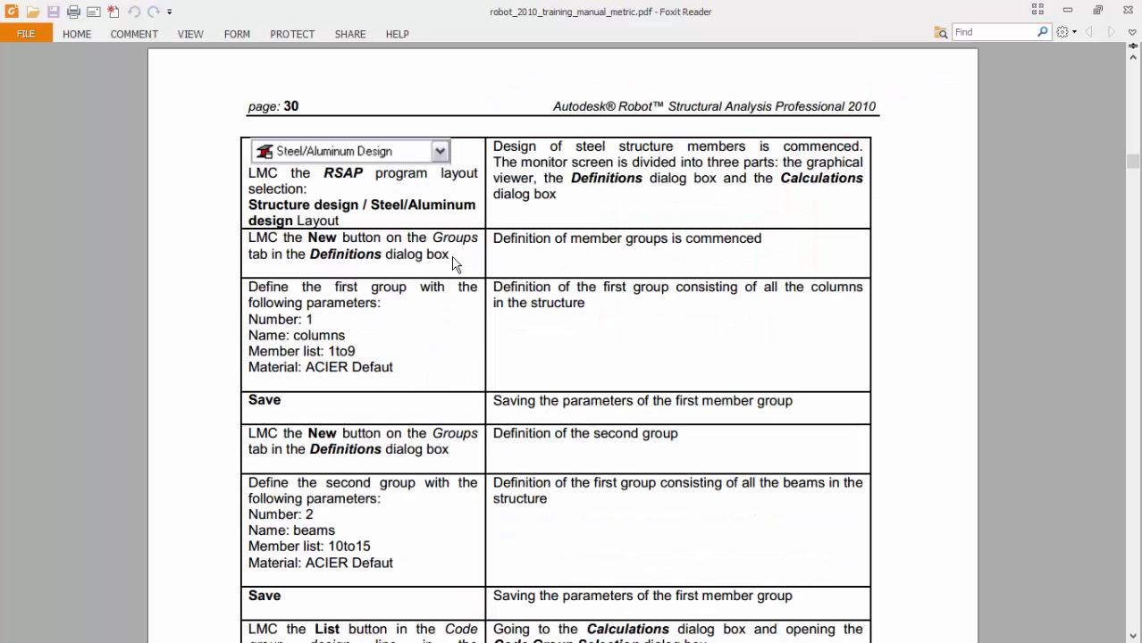
scroll(451, 259, up, 6)
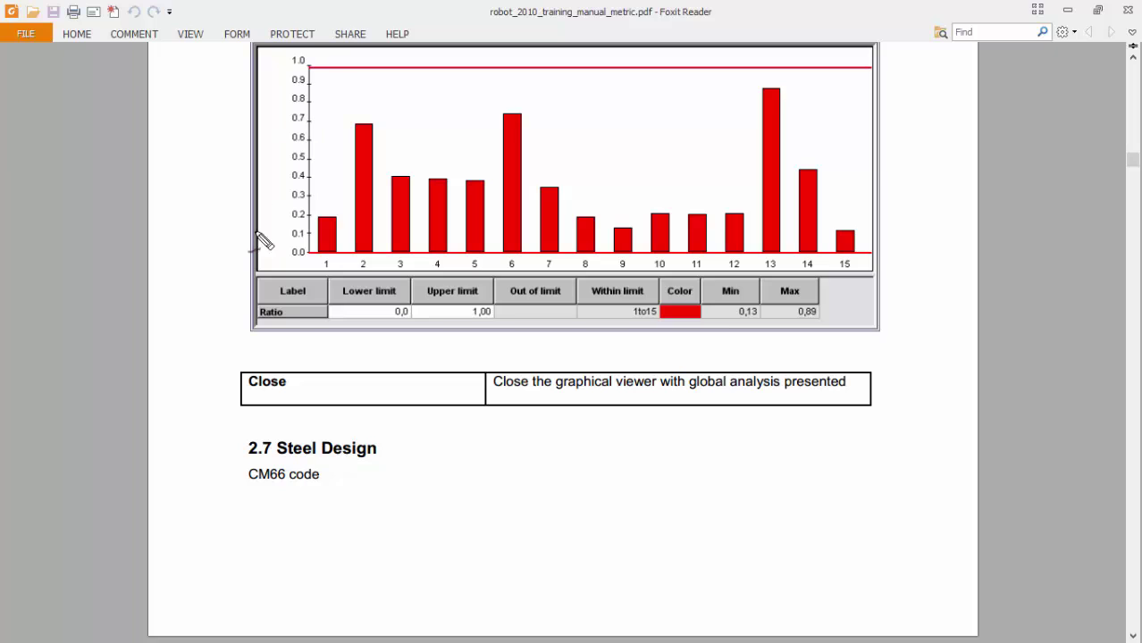
drag(259, 469, 370, 457)
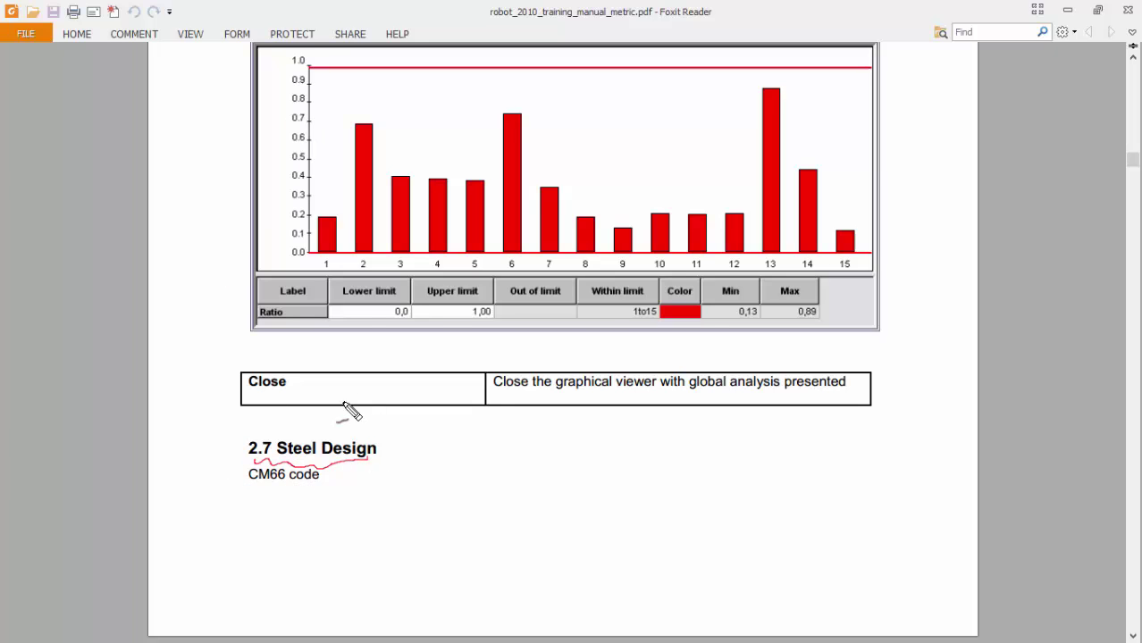
key(Escape)
scroll(370, 396, up, 10)
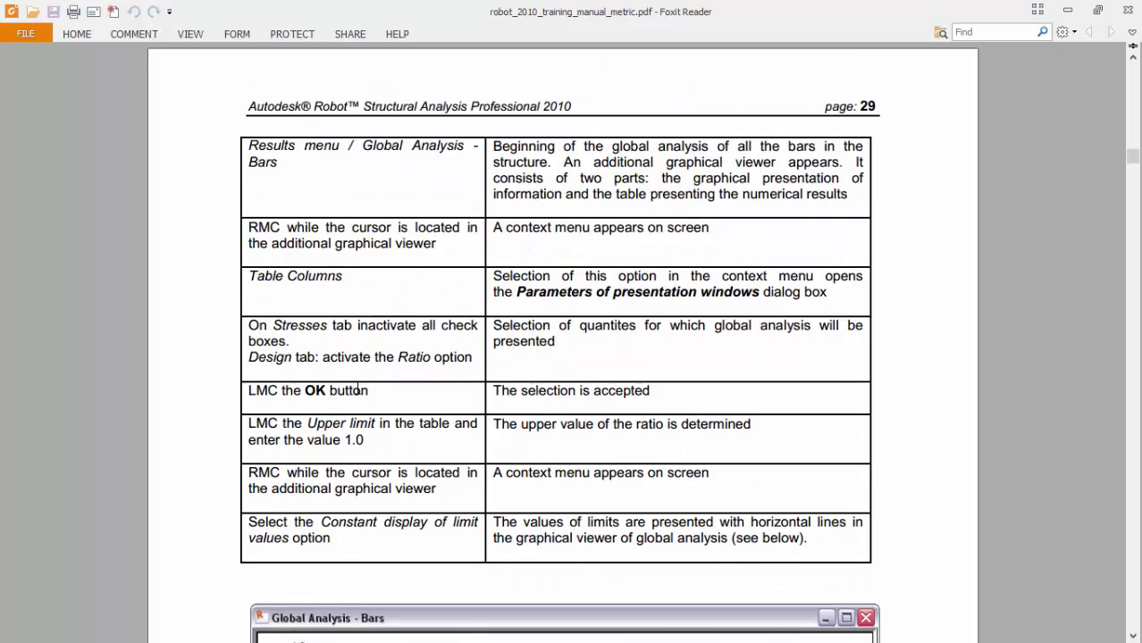
scroll(350, 384, up, 10)
scroll(349, 384, down, 10)
scroll(326, 310, up, 10)
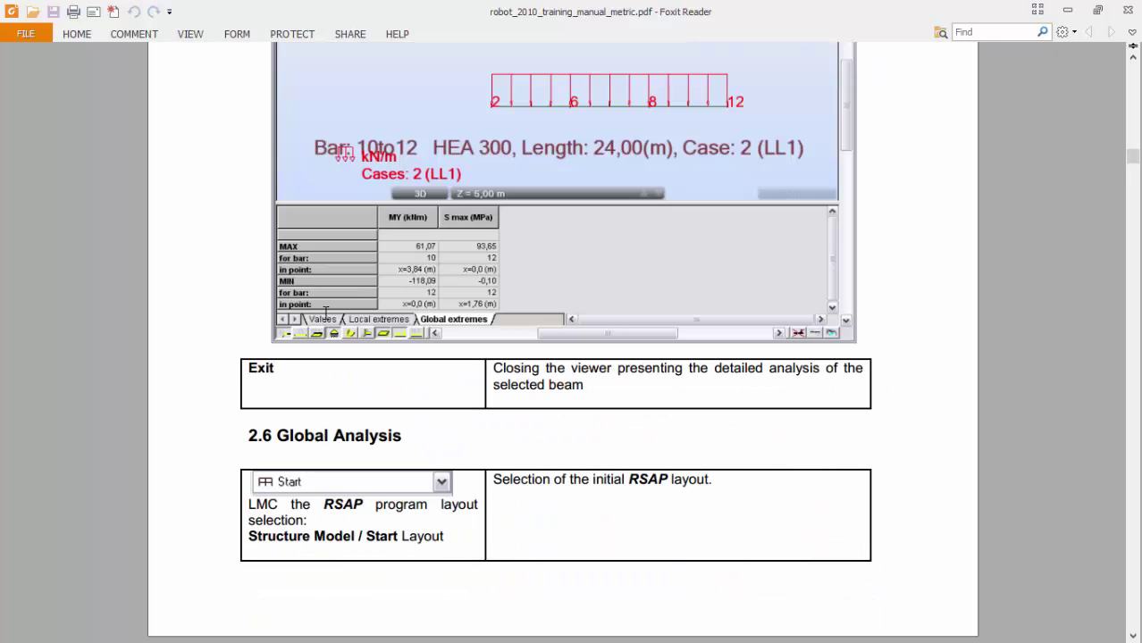
scroll(338, 411, down, 10)
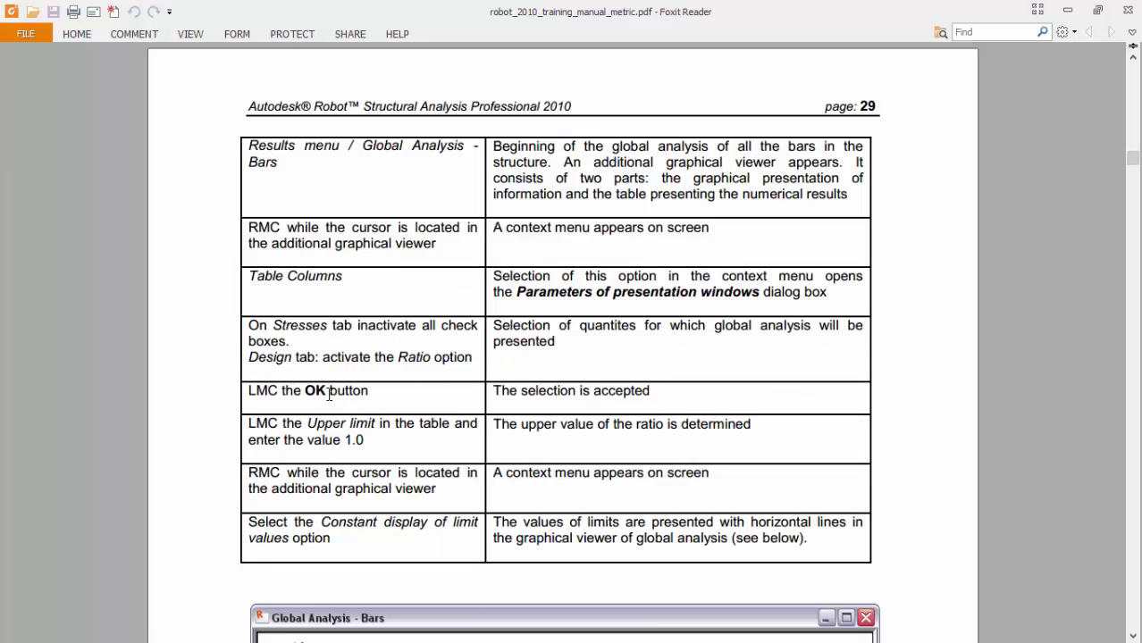
scroll(329, 395, up, 10)
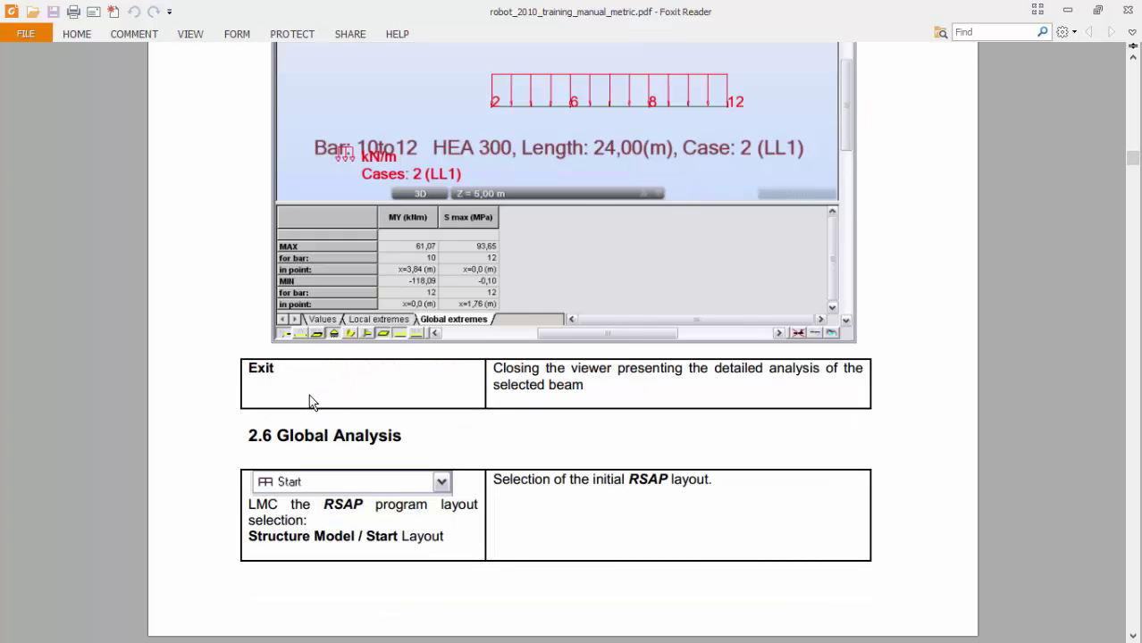
scroll(309, 403, down, 20)
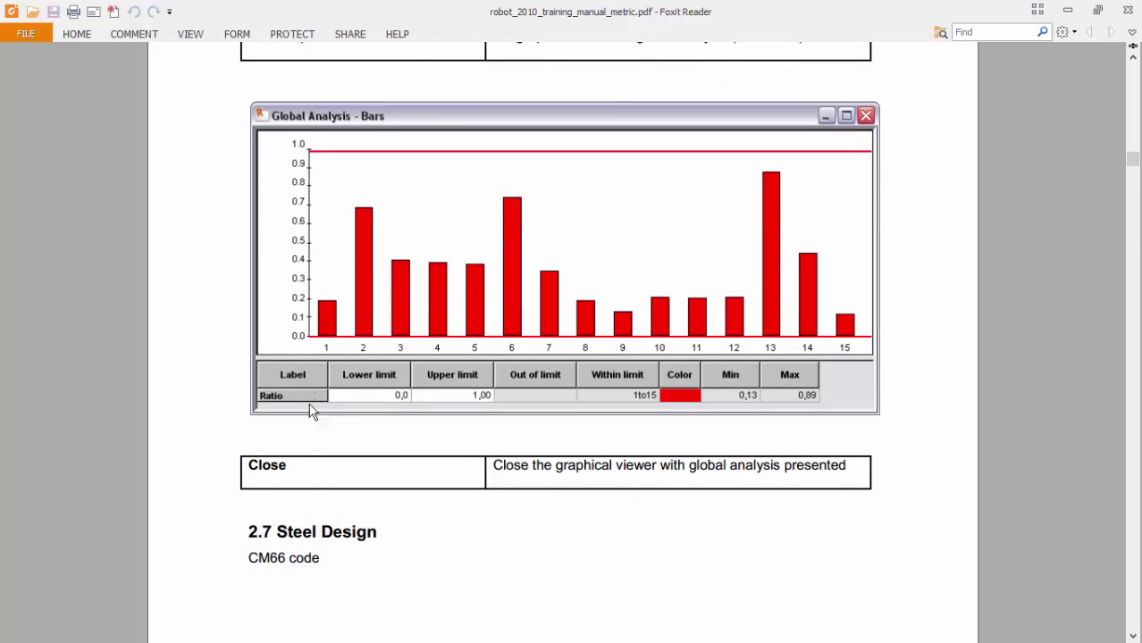
scroll(339, 472, down, 2)
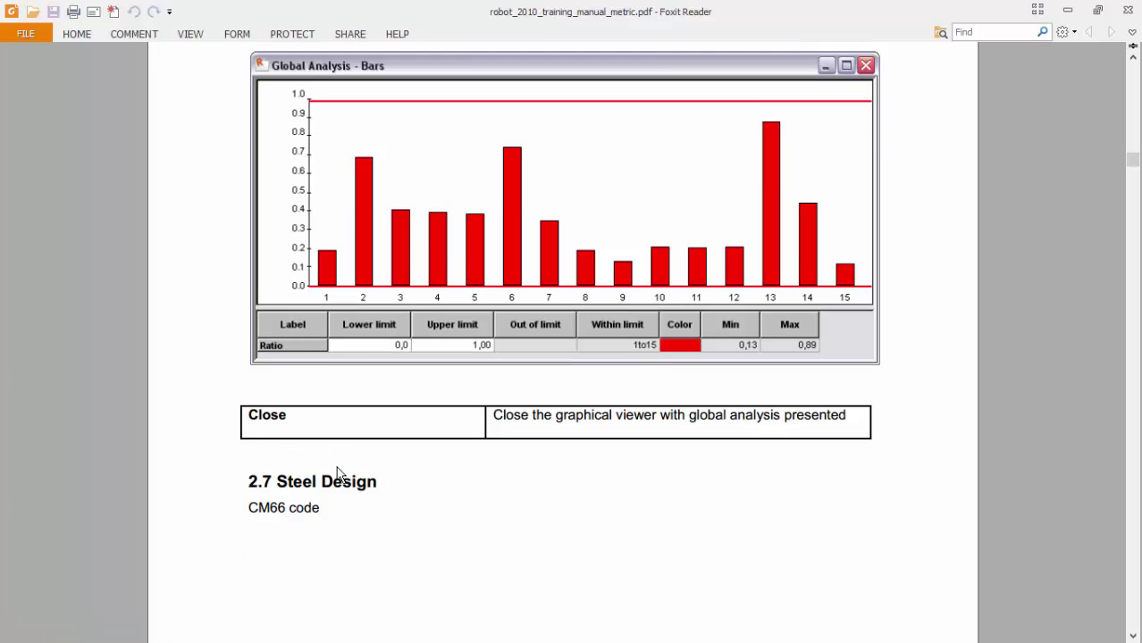
scroll(338, 475, down, 15)
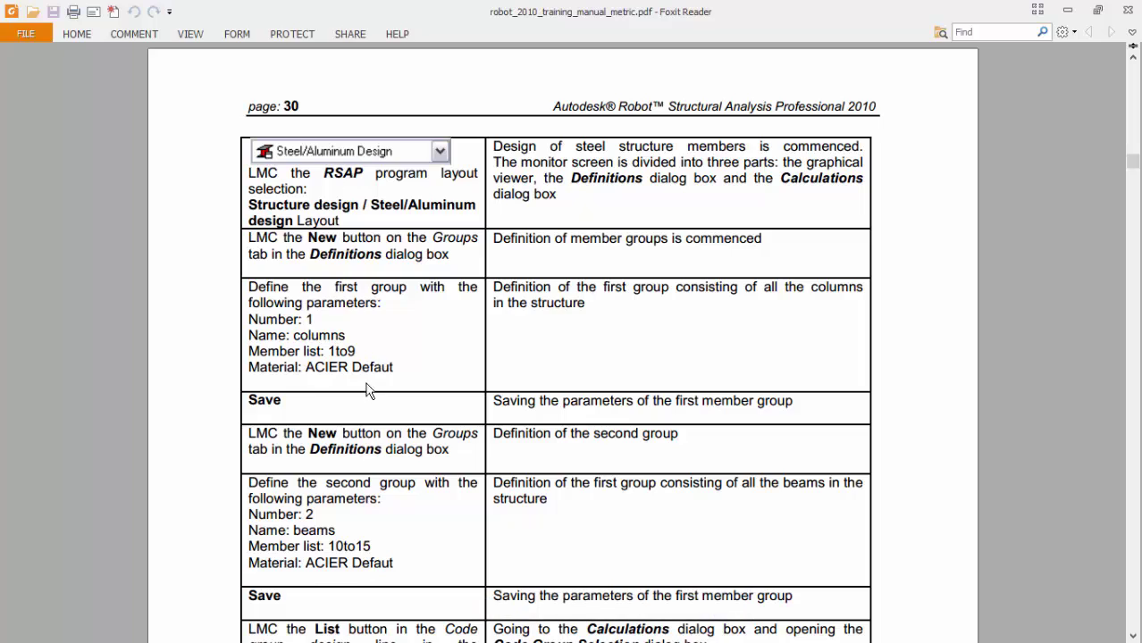
Switch back to Robot Structural Analysis and change the layout to Steel/Aluminum Design under Steel Design.
key(alt+Tab)
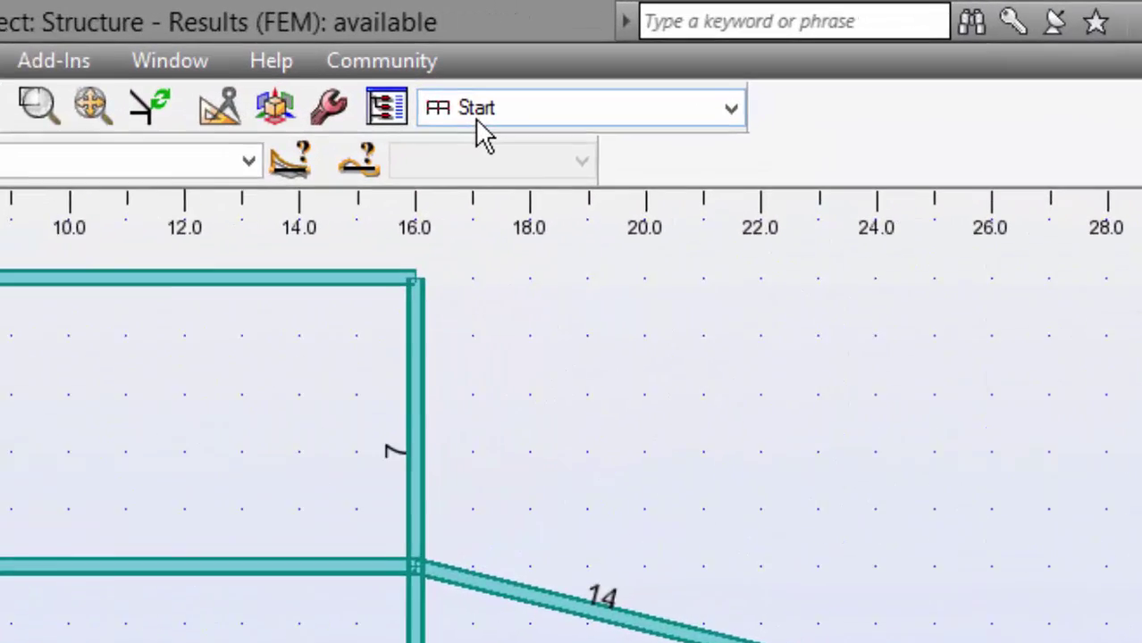
click(477, 125)
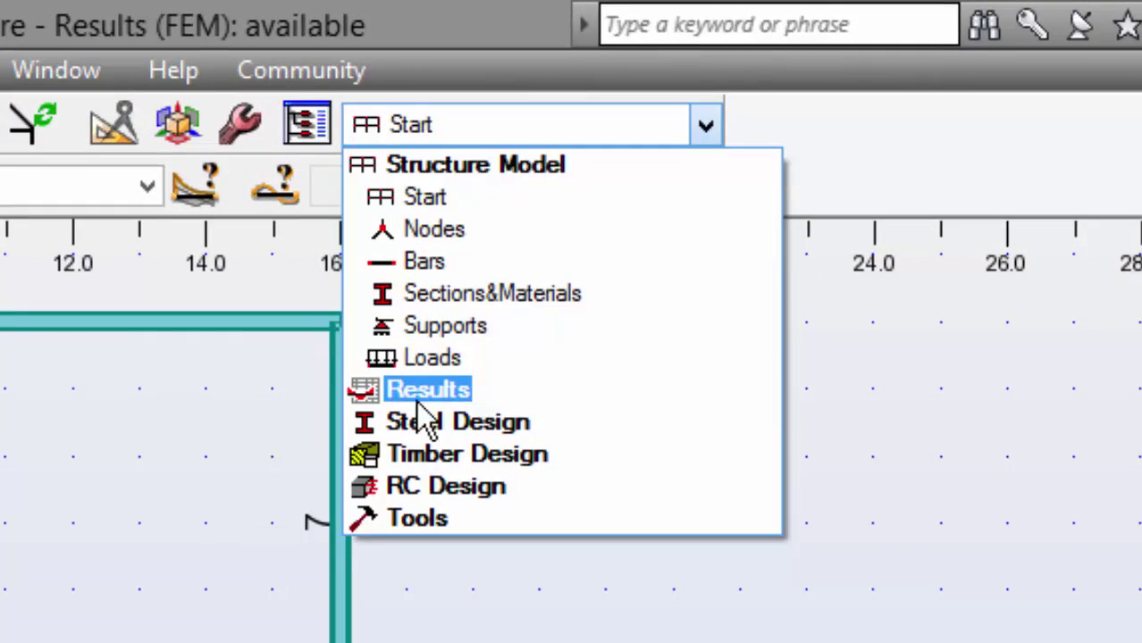
click(494, 359)
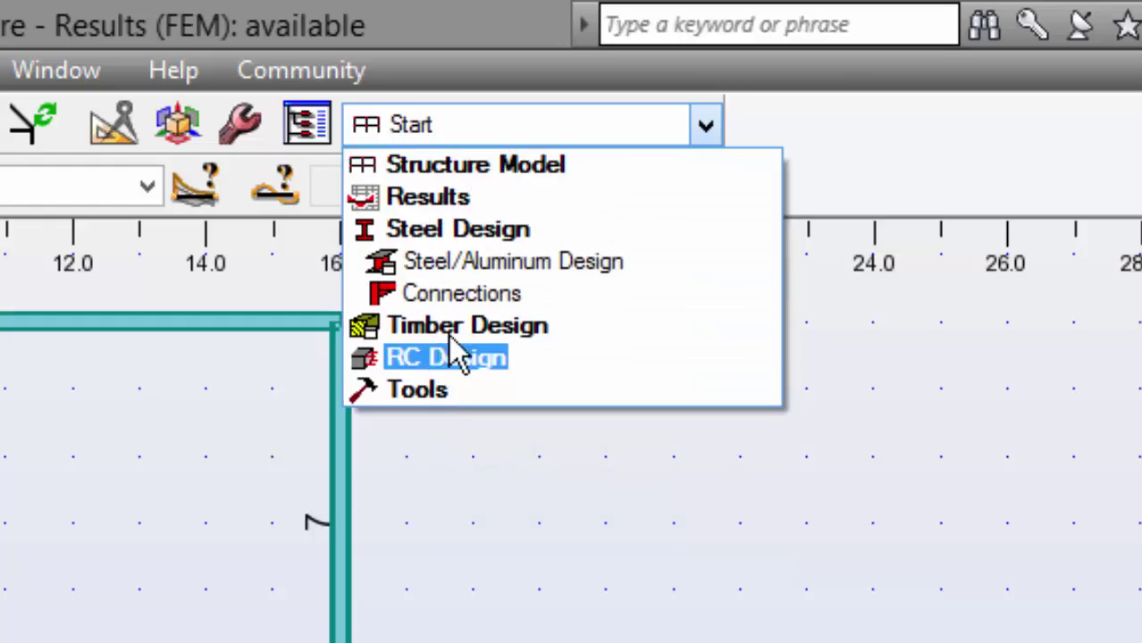
click(481, 262)
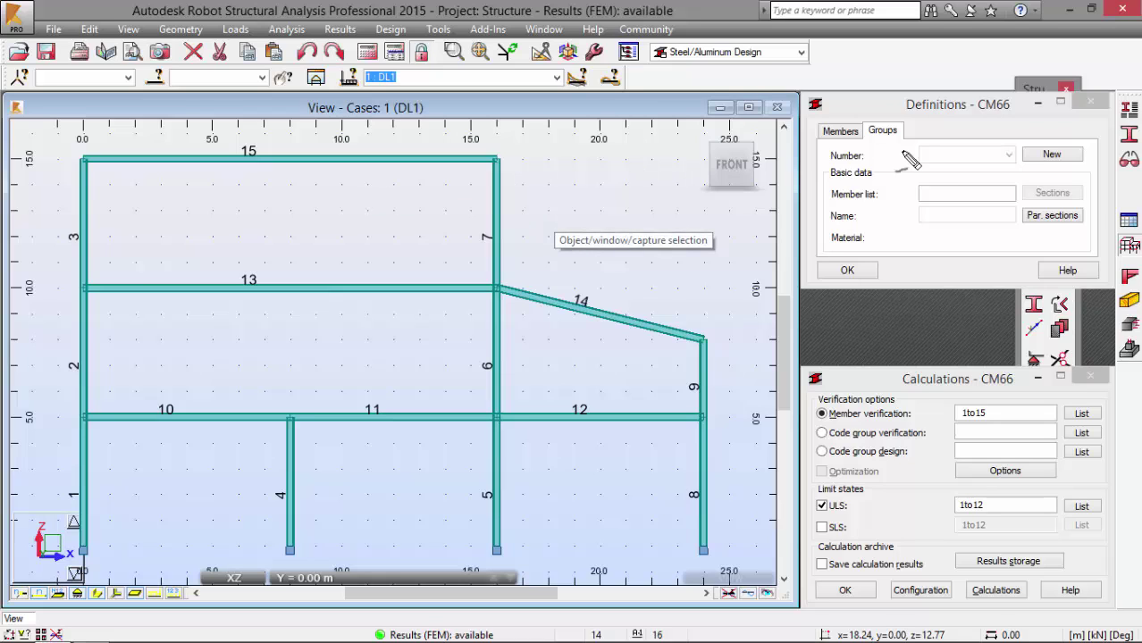
mouse_move(958, 93)
mouse_down()
mouse_move(885, 89)
mouse_move(810, 126)
mouse_move(790, 207)
mouse_move(809, 264)
mouse_move(897, 292)
mouse_move(1089, 312)
mouse_move(1124, 267)
mouse_move(1115, 186)
mouse_move(1023, 109)
mouse_move(937, 111)
mouse_up()
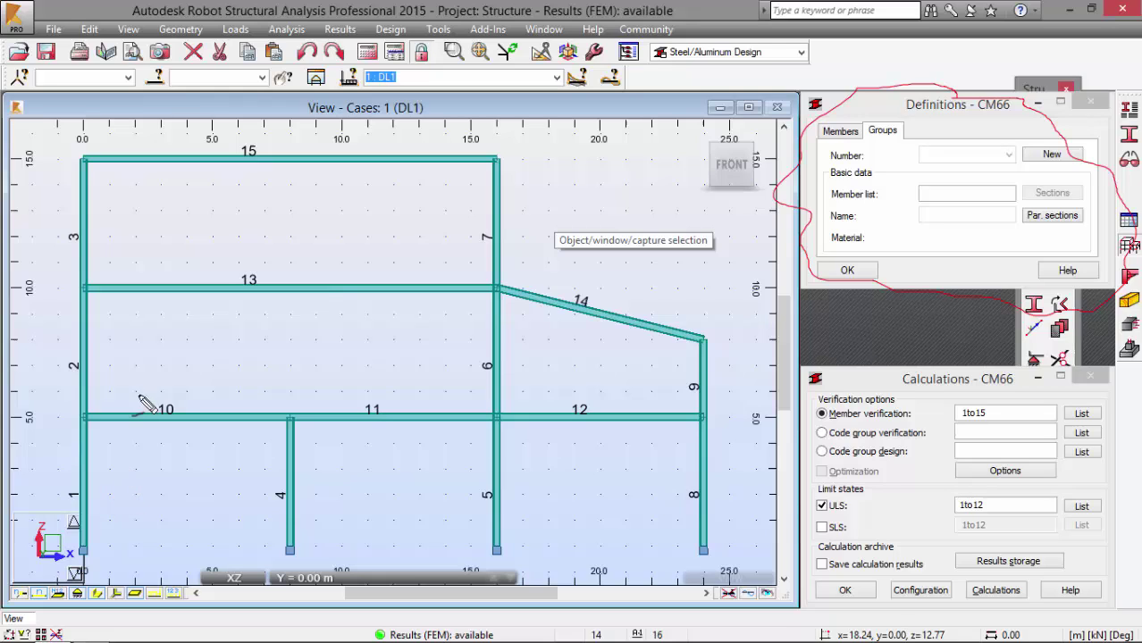
mouse_move(104, 531)
mouse_down()
mouse_move(110, 206)
mouse_move(72, 237)
mouse_move(63, 438)
mouse_move(73, 514)
mouse_up()
mouse_move(307, 514)
mouse_down()
mouse_move(308, 447)
mouse_move(284, 547)
mouse_up()
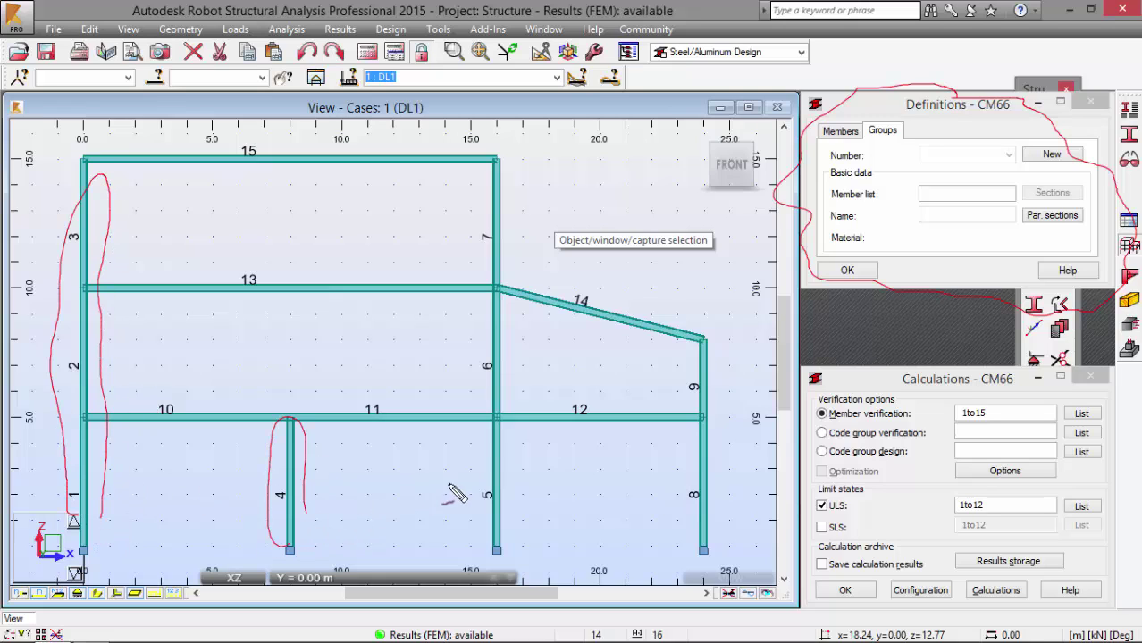
mouse_move(526, 468)
mouse_down()
mouse_move(525, 267)
mouse_move(498, 170)
mouse_move(462, 431)
mouse_move(478, 544)
mouse_move(522, 438)
mouse_up()
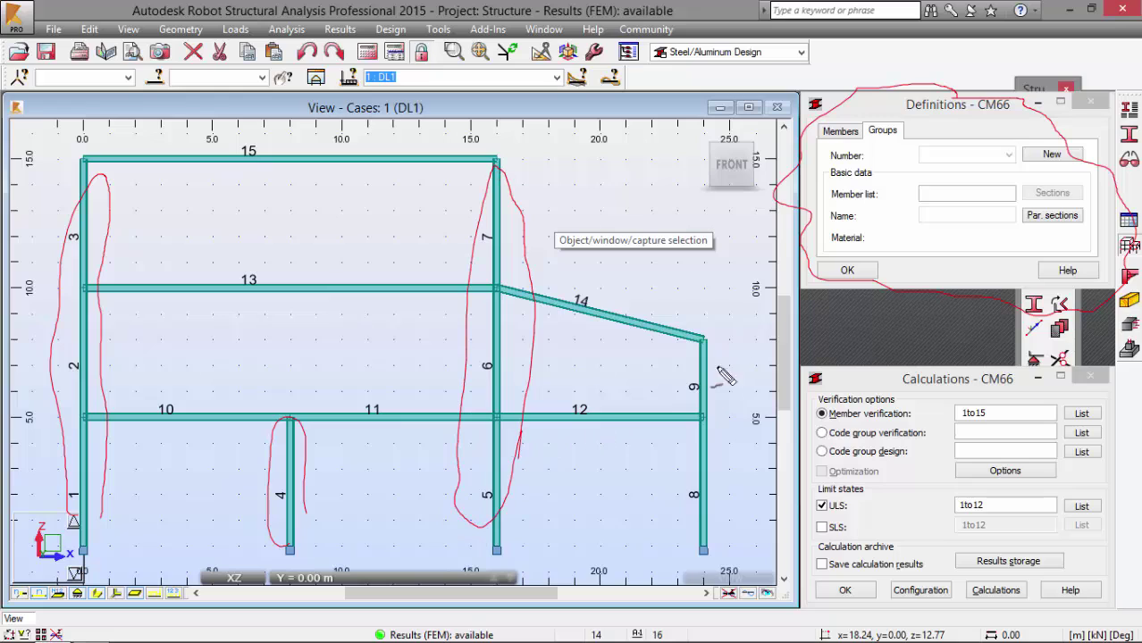
drag(694, 332, 686, 370)
mouse_move(677, 423)
mouse_down()
mouse_move(729, 478)
mouse_move(706, 354)
mouse_up()
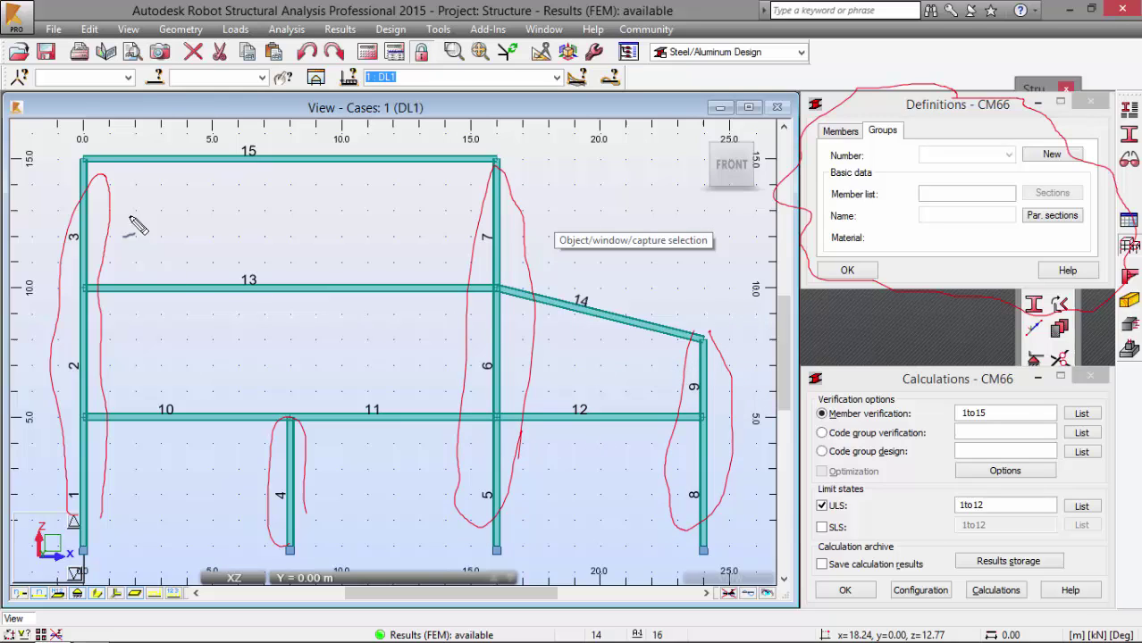
mouse_move(82, 186)
mouse_down()
mouse_move(419, 190)
mouse_move(406, 151)
mouse_move(116, 155)
mouse_up()
mouse_move(77, 268)
mouse_down()
mouse_move(114, 256)
mouse_move(686, 384)
mouse_move(466, 259)
mouse_move(153, 268)
mouse_up()
mouse_move(85, 435)
mouse_down()
mouse_move(497, 439)
mouse_move(655, 456)
mouse_move(718, 434)
mouse_move(592, 395)
mouse_move(230, 369)
mouse_move(120, 379)
mouse_move(85, 415)
mouse_move(145, 429)
mouse_up()
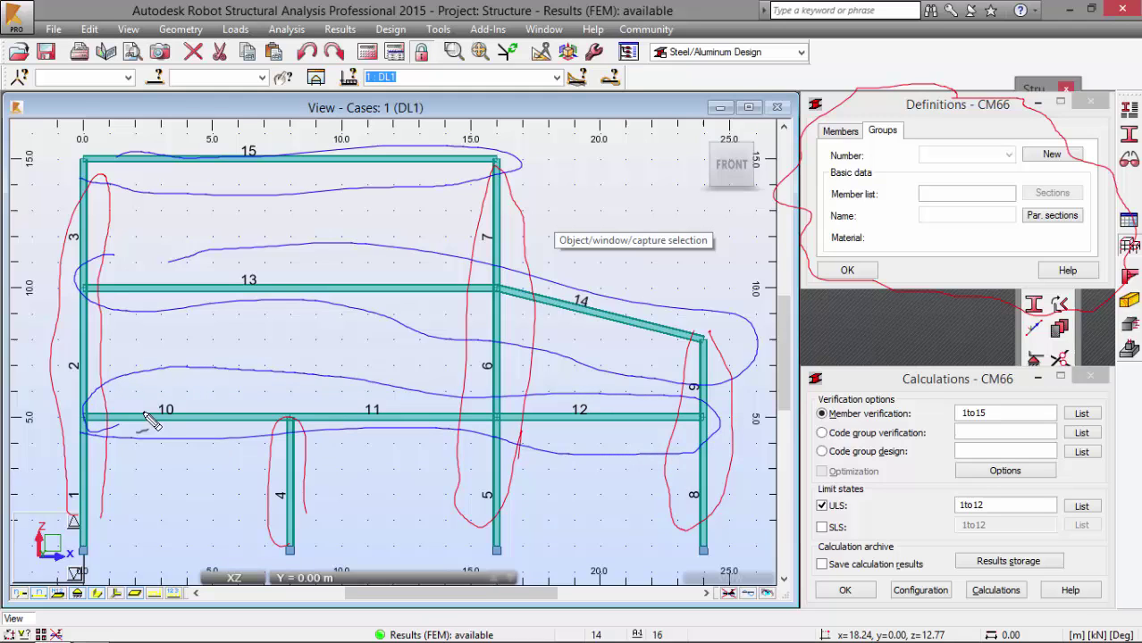
key(Escape)
Turn on the Sections - legend by colors display attribute for the structure view and apply it.
right_click(165, 317)
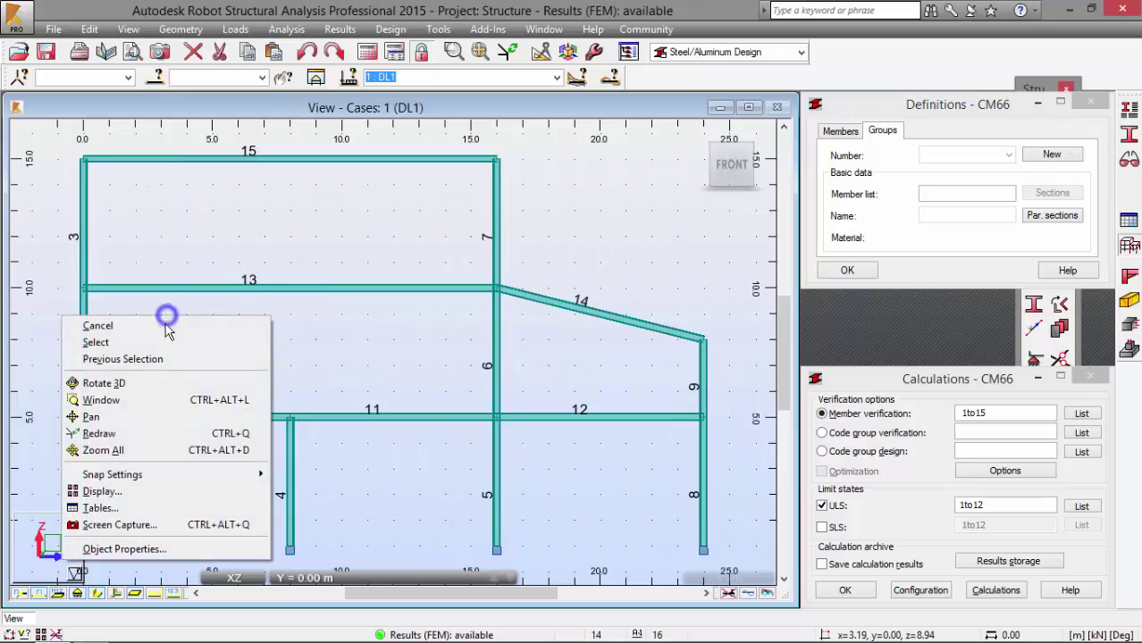
click(145, 492)
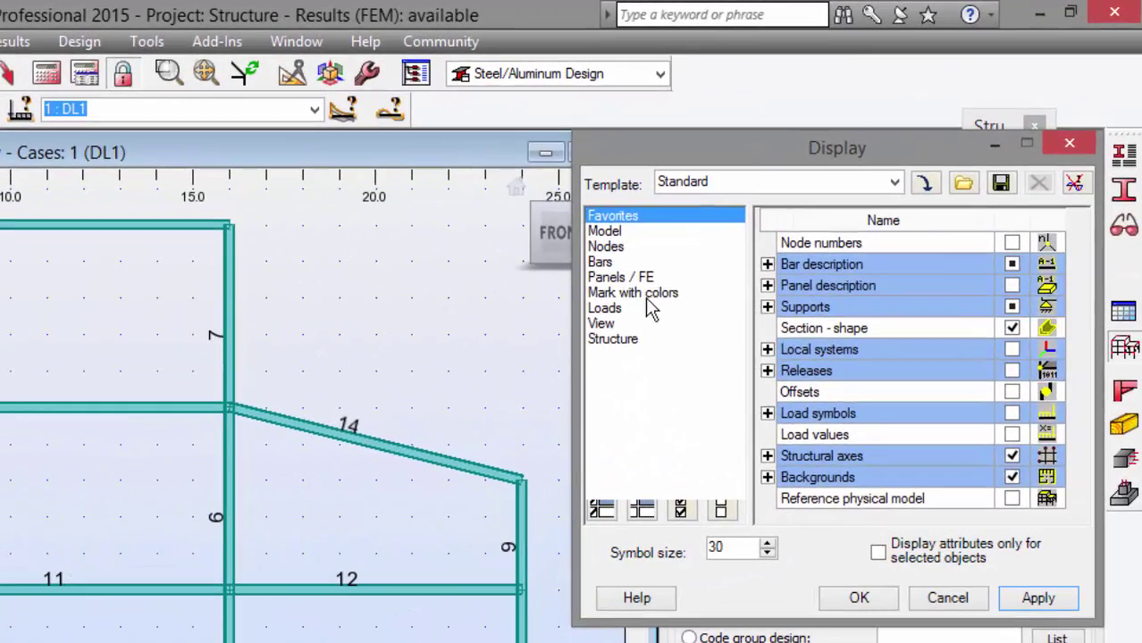
click(819, 210)
click(1011, 243)
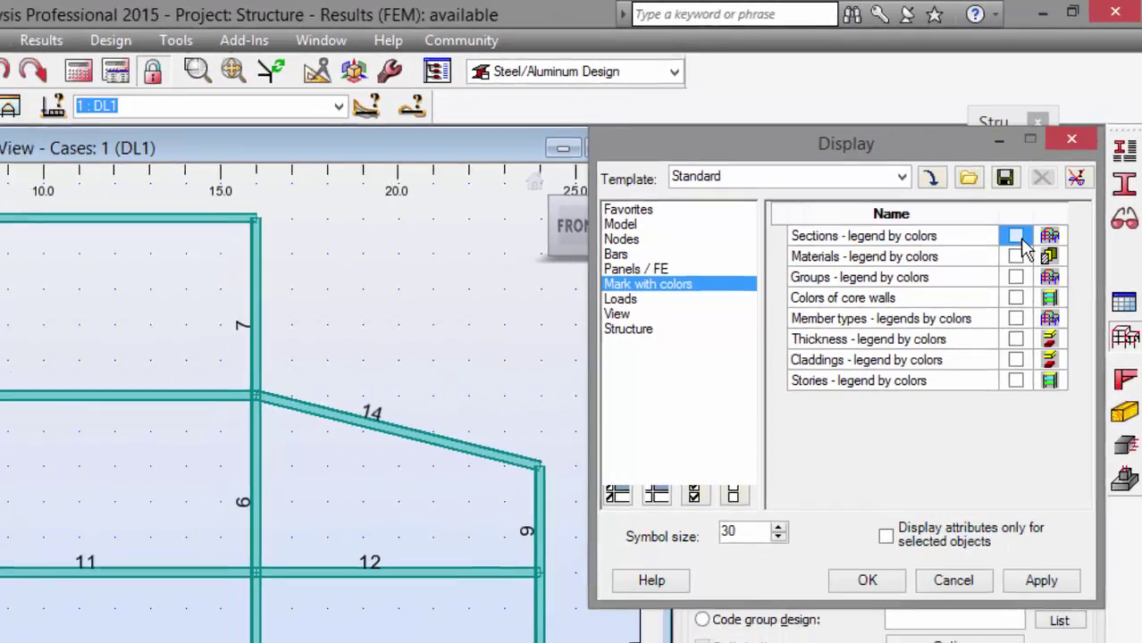
click(1038, 598)
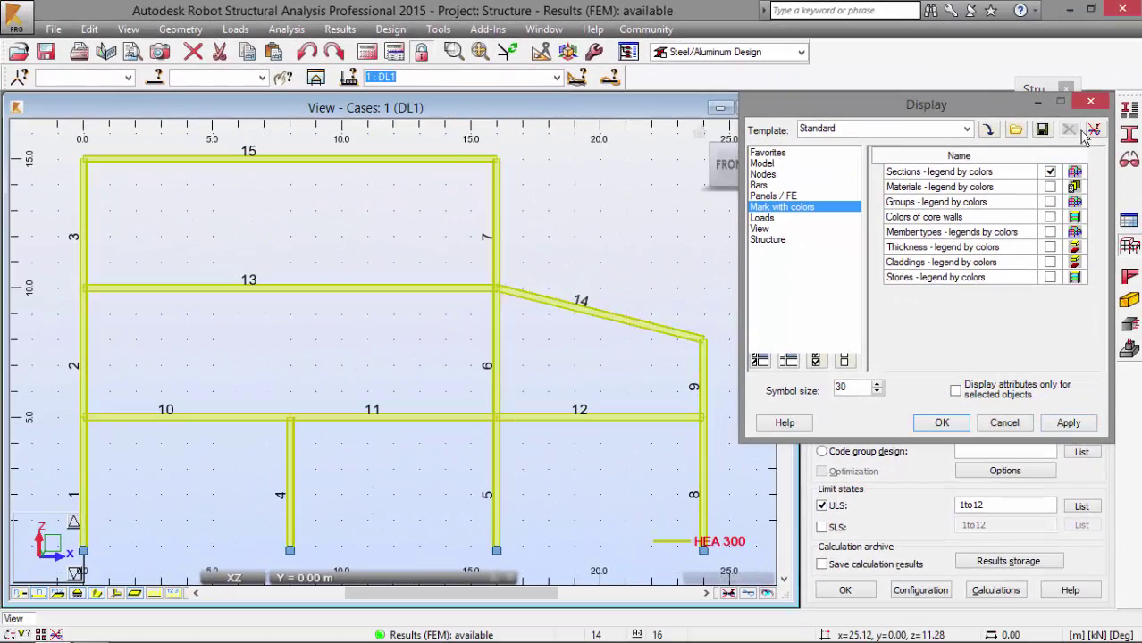
click(1090, 101)
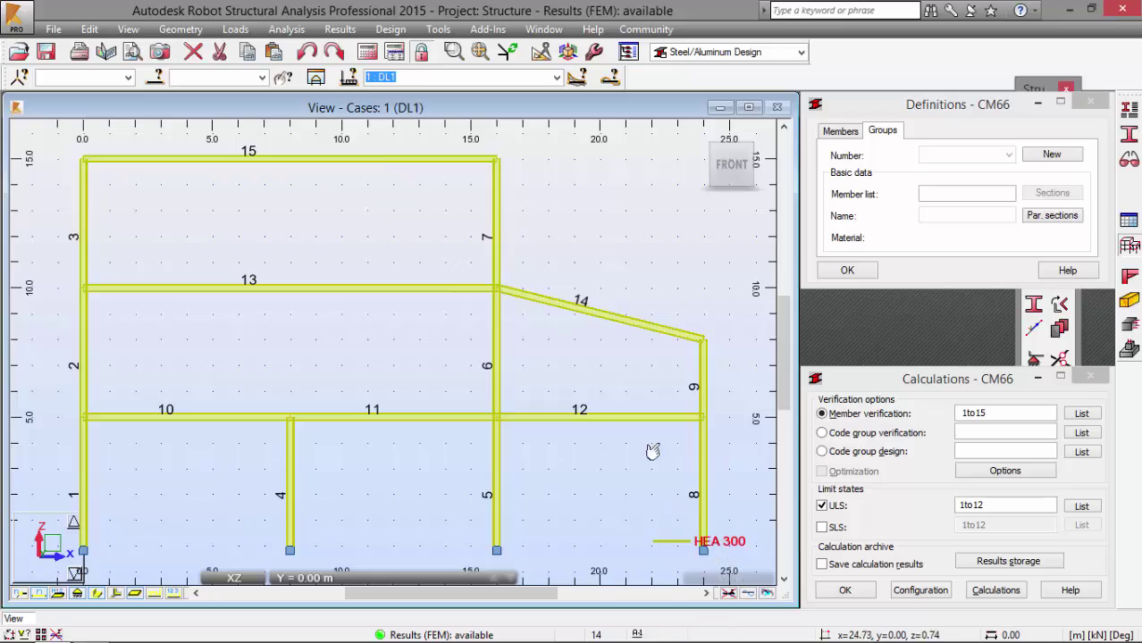
Define design group 1 with all the columns of the frame, members 1to9, name it Columns and save it.
scroll(334, 354, down, 3)
middle_drag(254, 327, 407, 332)
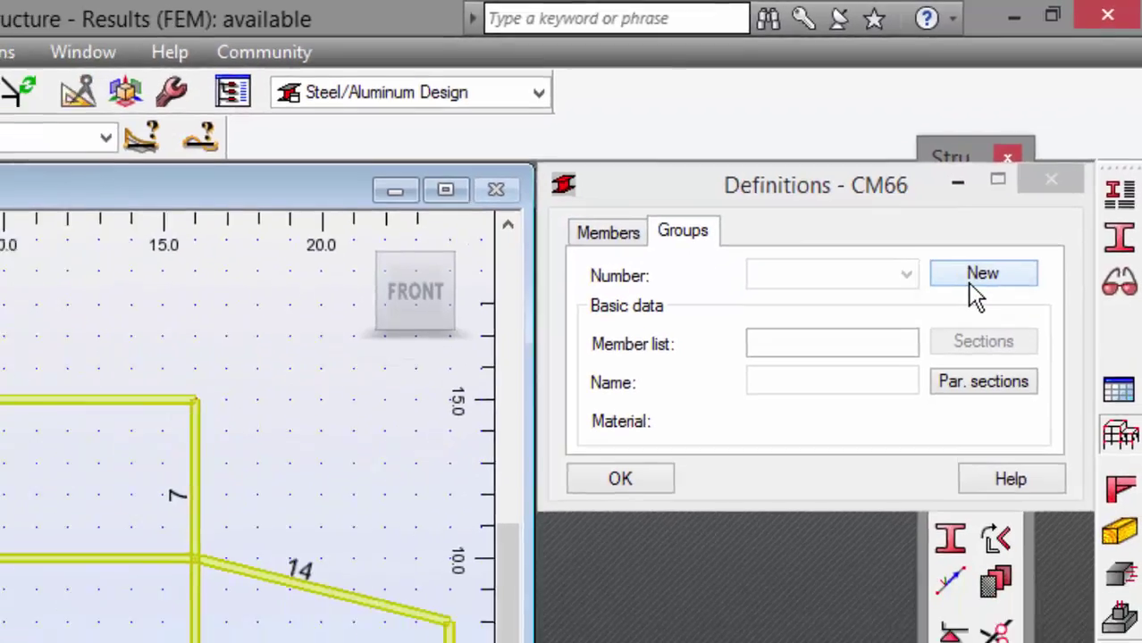
click(976, 277)
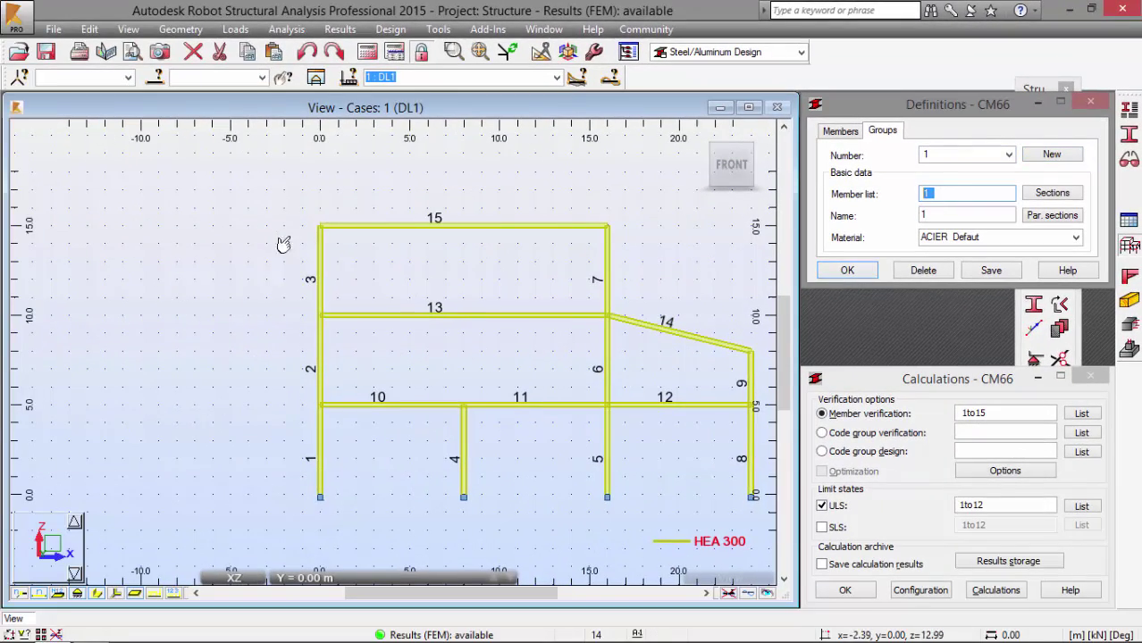
drag(286, 225, 379, 501)
drag(435, 371, 475, 501)
drag(574, 203, 650, 586)
drag(706, 314, 769, 547)
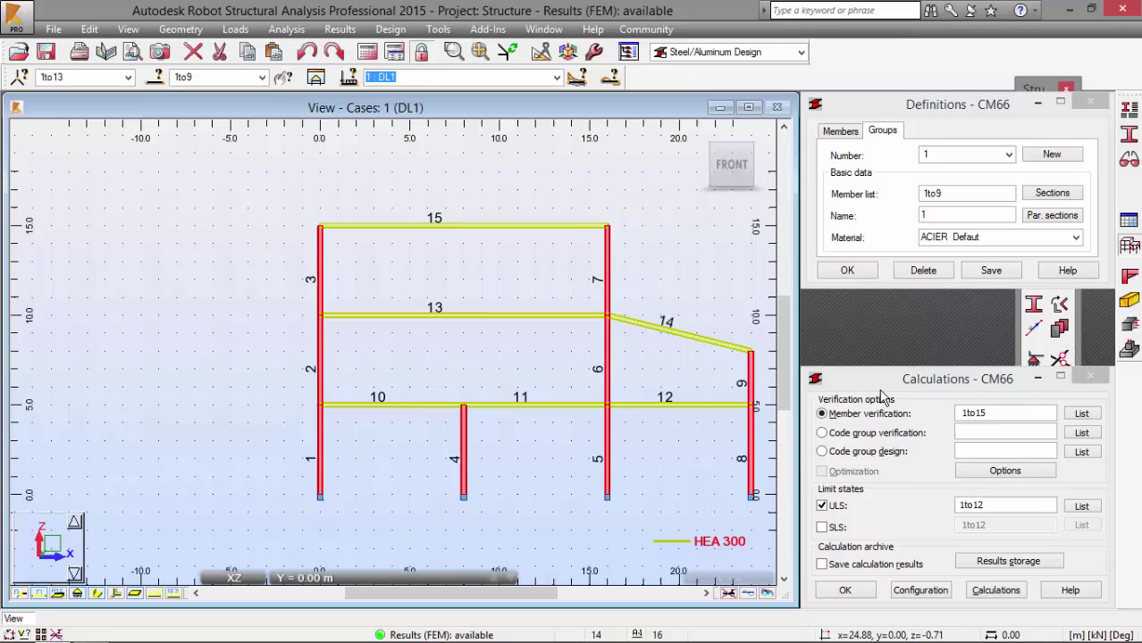
double_click(928, 217)
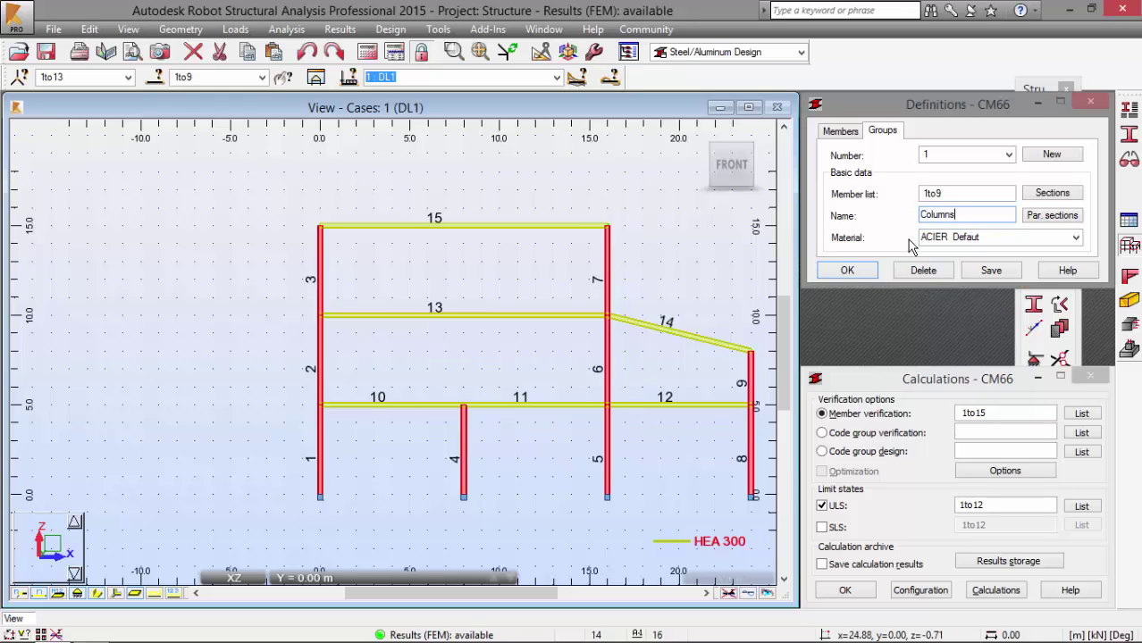
click(994, 270)
Define design group 2 with all the beams of the frame, members 10to15, name it Beams, save it and clear the selection.
click(964, 201)
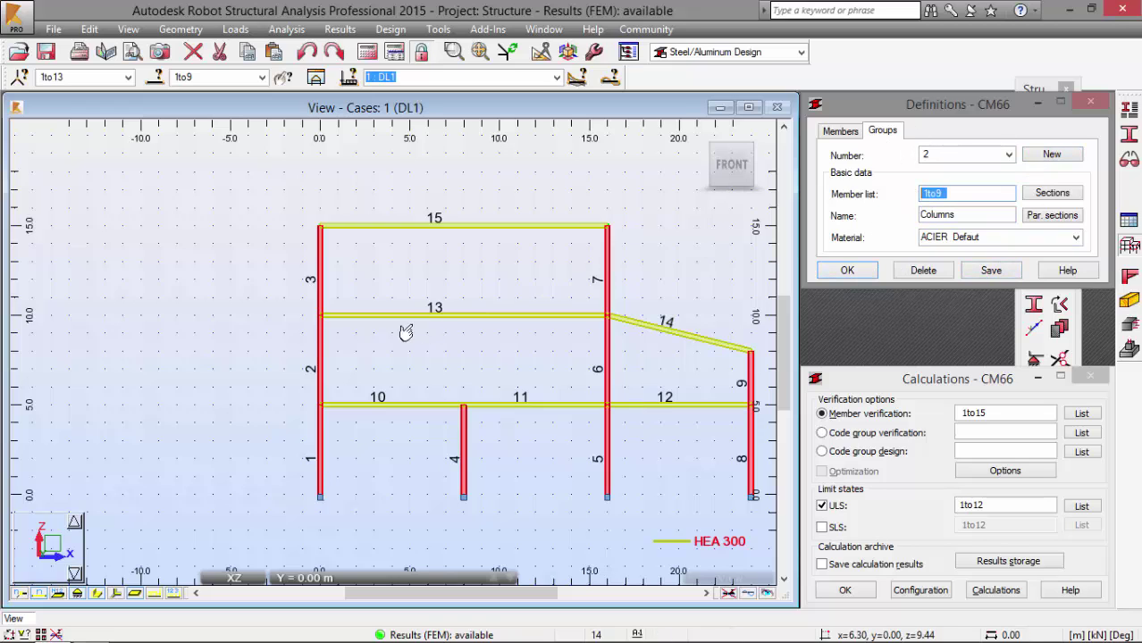
click(536, 405)
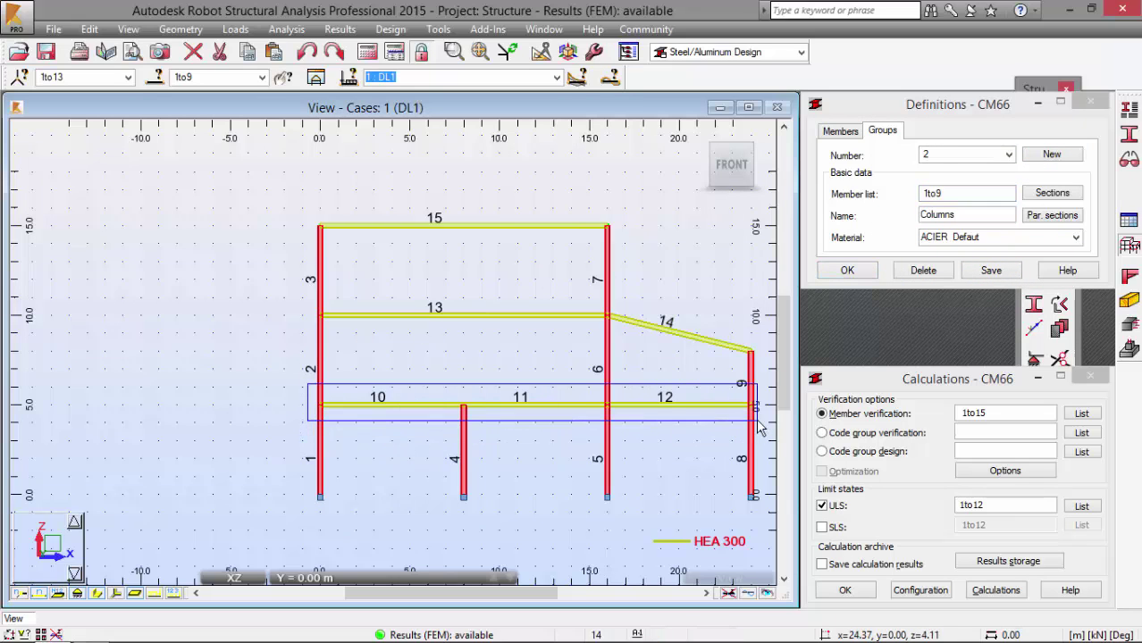
click(482, 225)
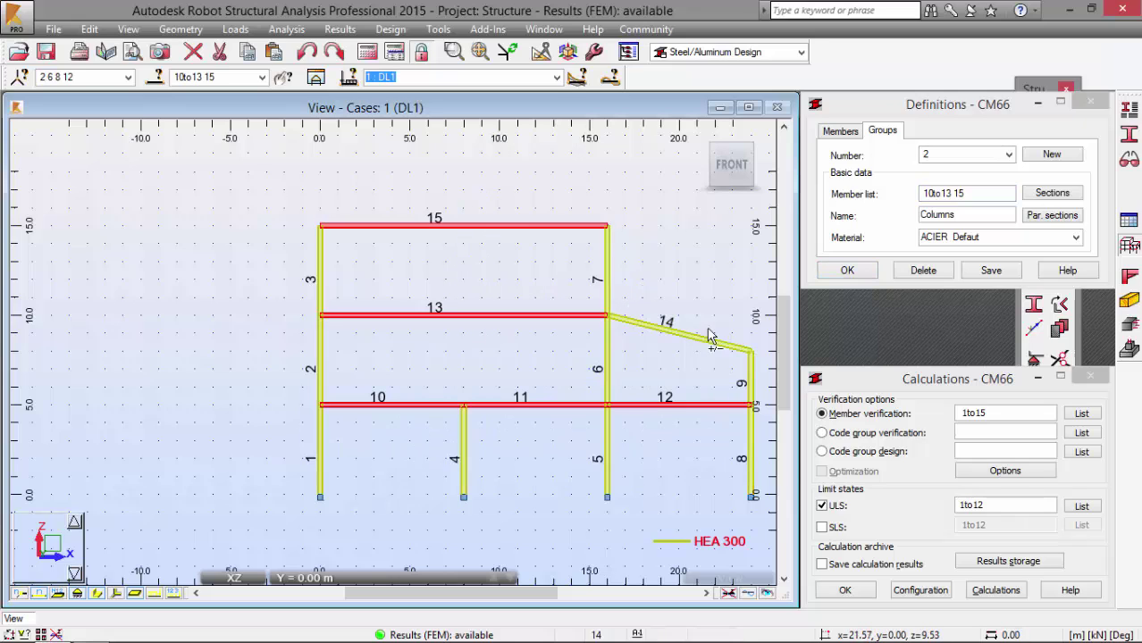
click(679, 333)
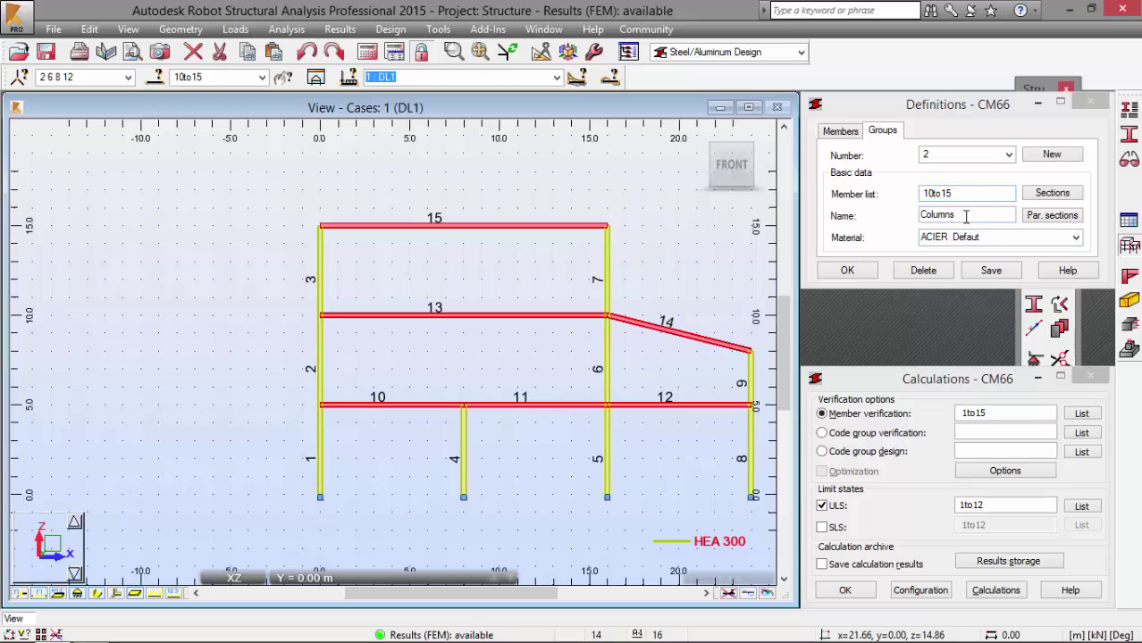
drag(966, 216, 894, 223)
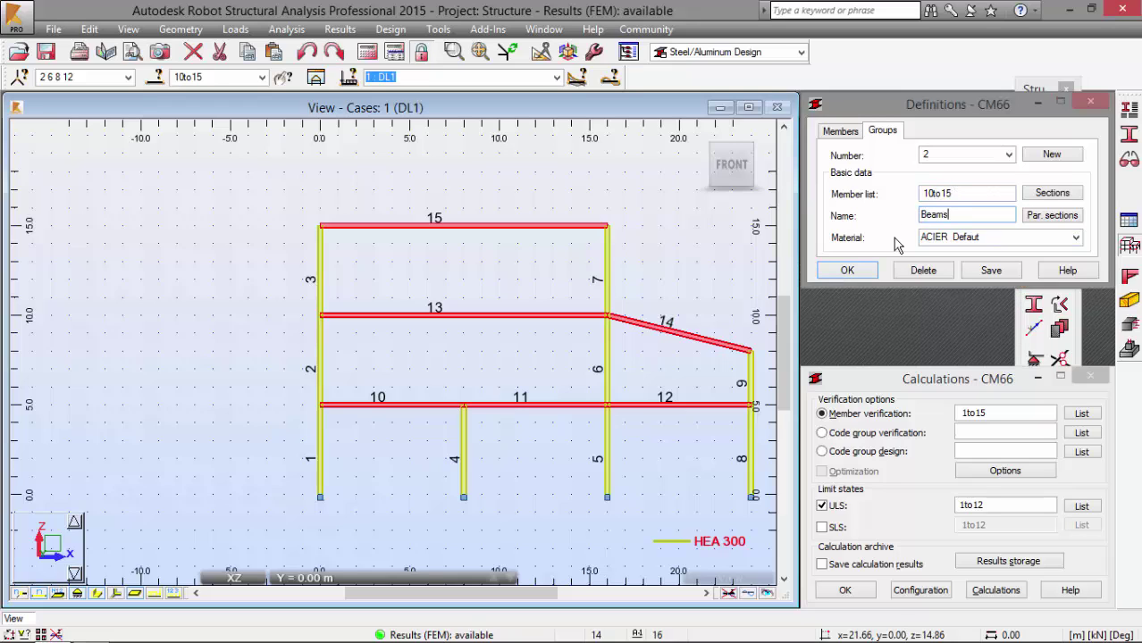
click(999, 271)
click(667, 254)
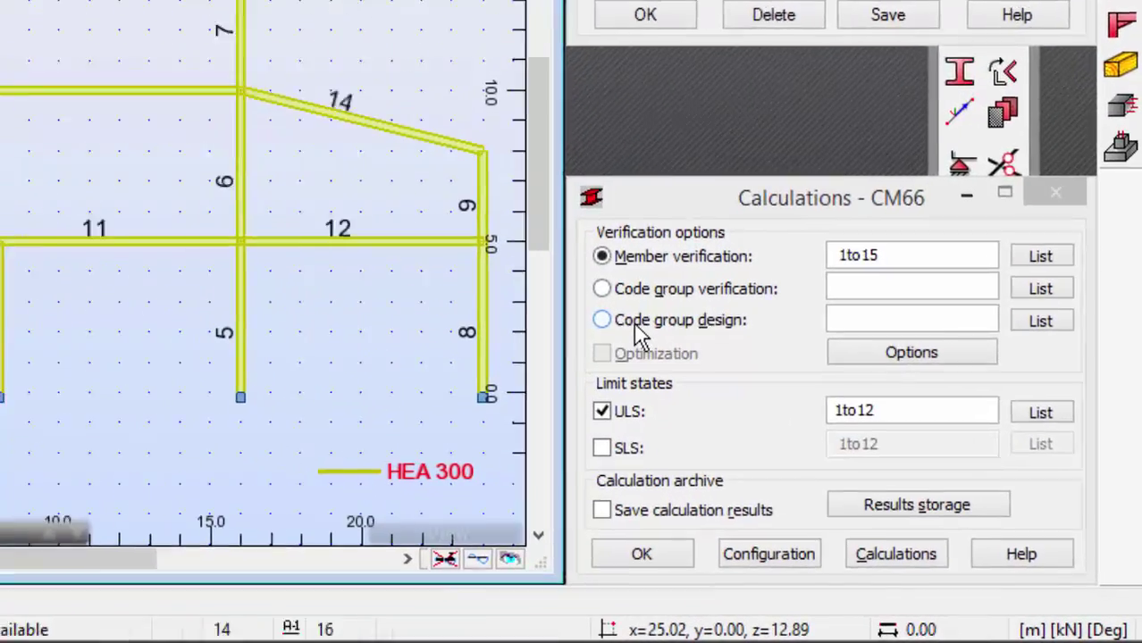
Run the code group design for groups 1 and 2 with the ULS load cases set to 1to3.
click(869, 452)
text(1 2)
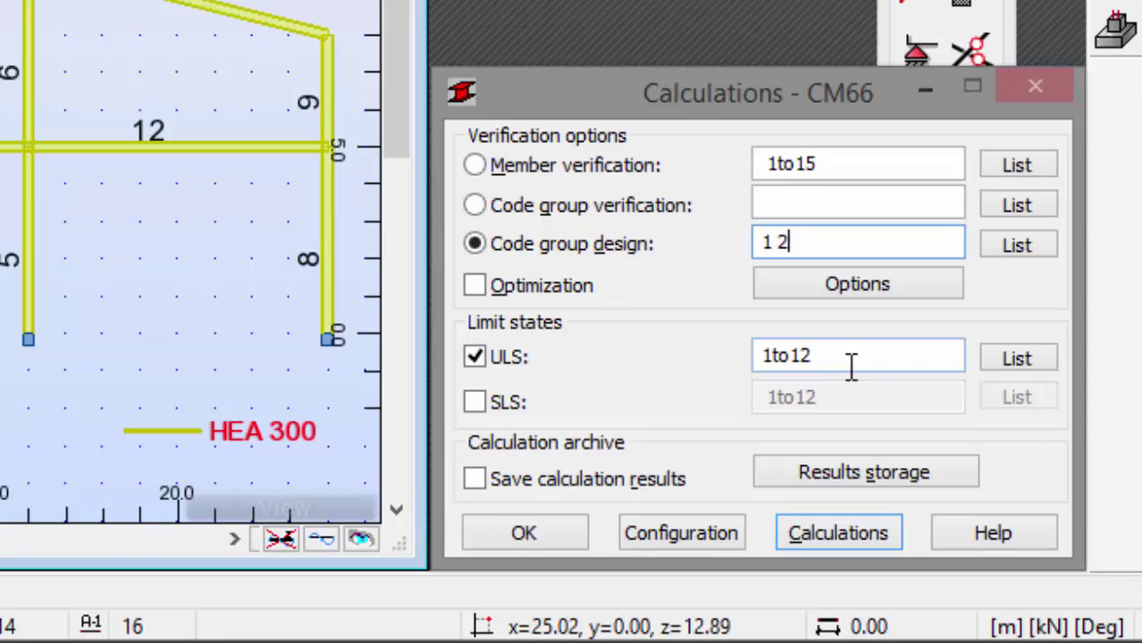
drag(848, 370, 750, 331)
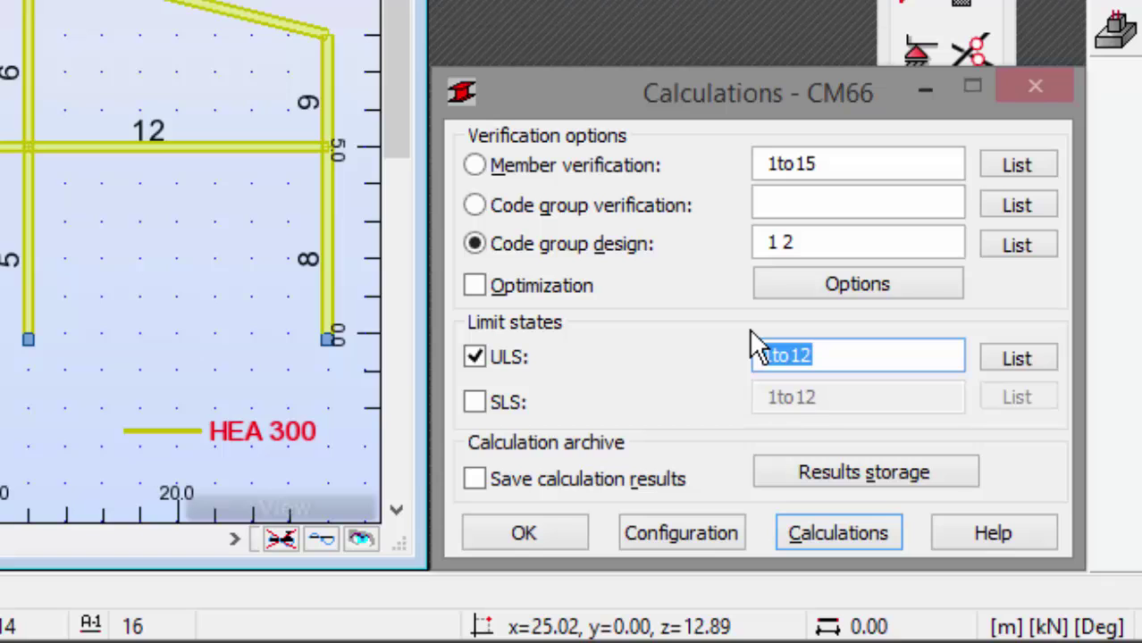
text(1to)
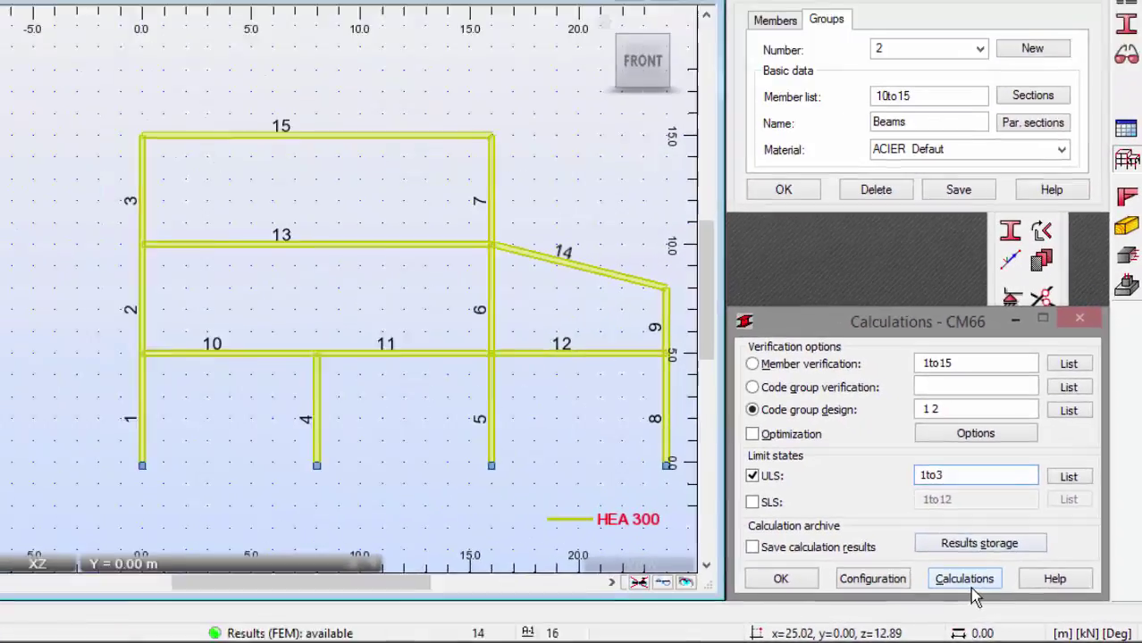
click(969, 583)
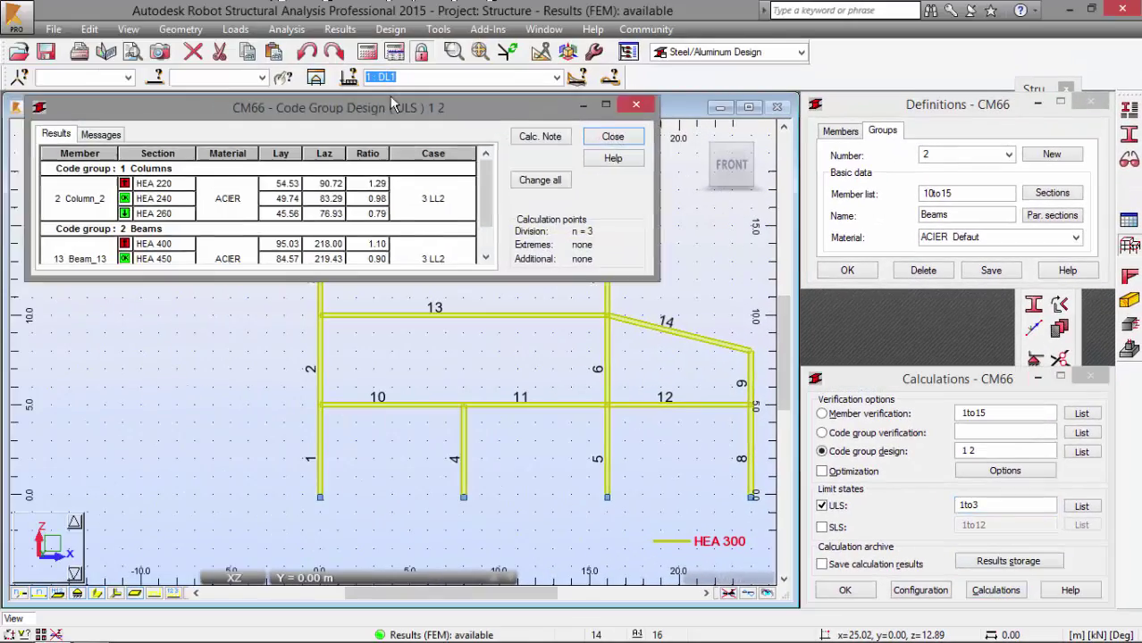
Examine the proposed sections and ratios for the Columns and Beams groups in the enlarged code group design results.
drag(391, 105, 402, 63)
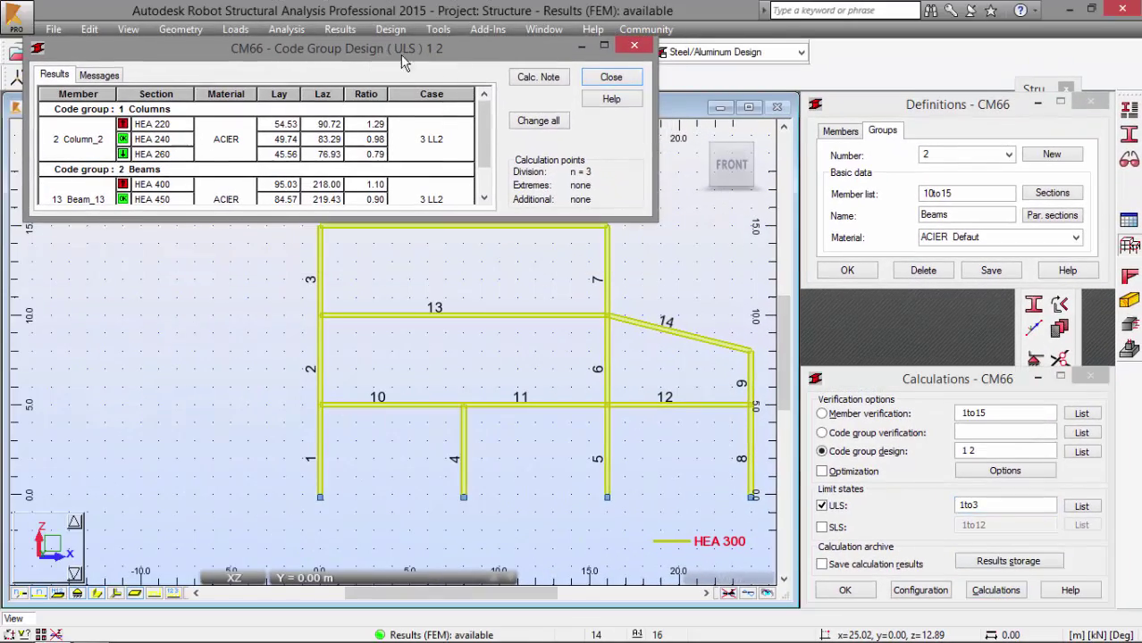
drag(573, 52, 2, 54)
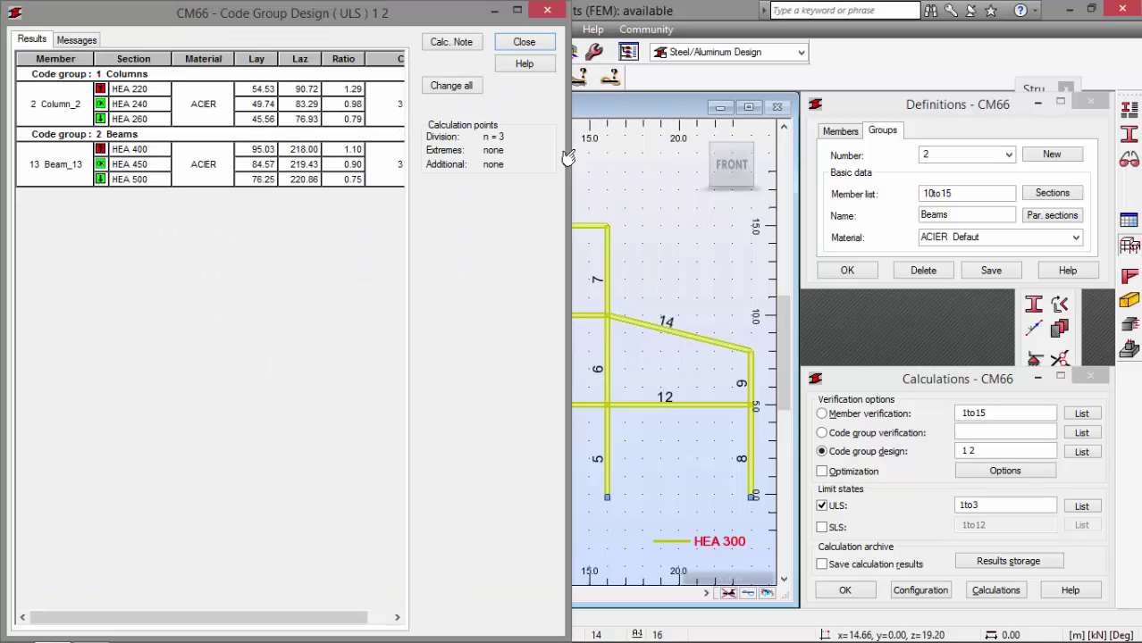
drag(568, 157, 802, 159)
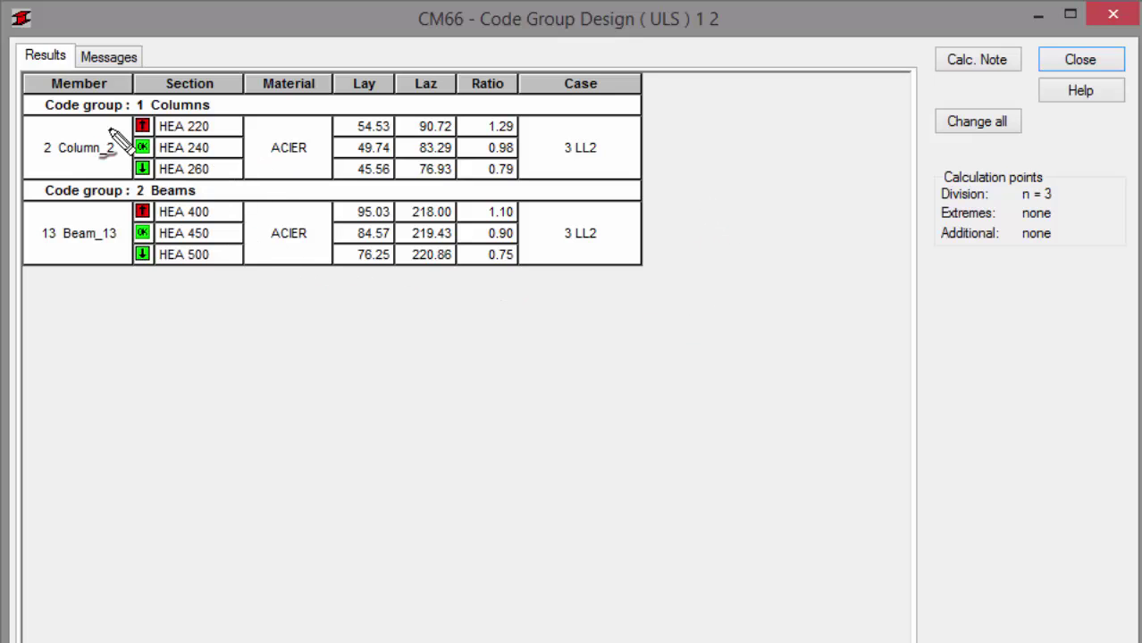
mouse_move(49, 159)
mouse_down()
mouse_move(217, 152)
mouse_move(192, 137)
mouse_move(154, 149)
mouse_up()
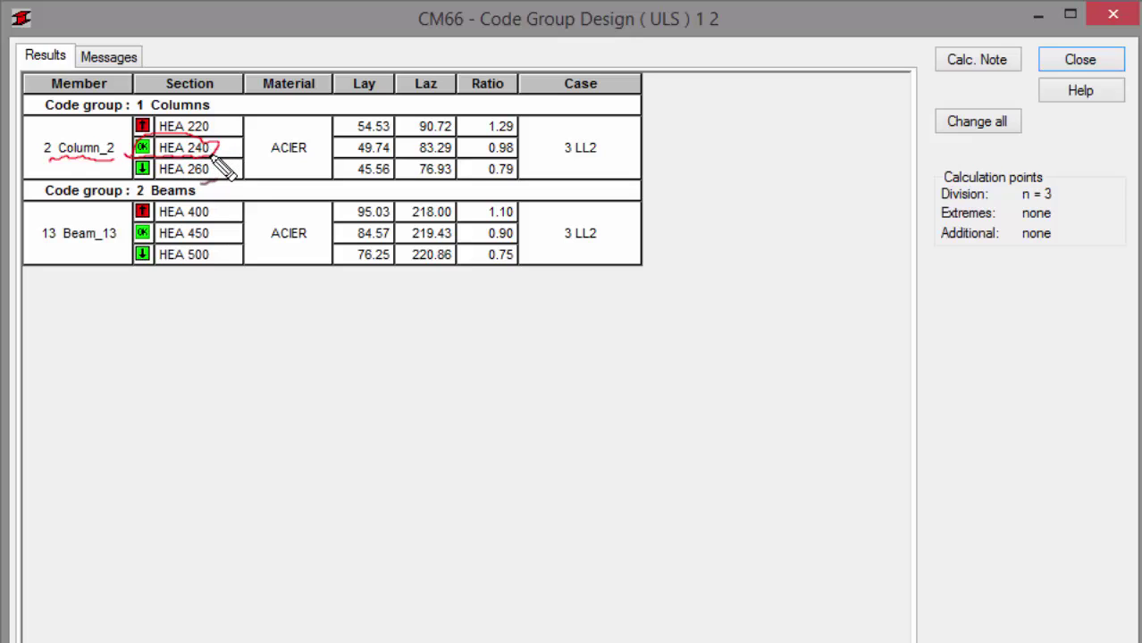
mouse_move(49, 216)
mouse_down()
mouse_move(41, 234)
mouse_move(117, 249)
mouse_move(222, 233)
mouse_move(100, 207)
mouse_move(45, 214)
mouse_up()
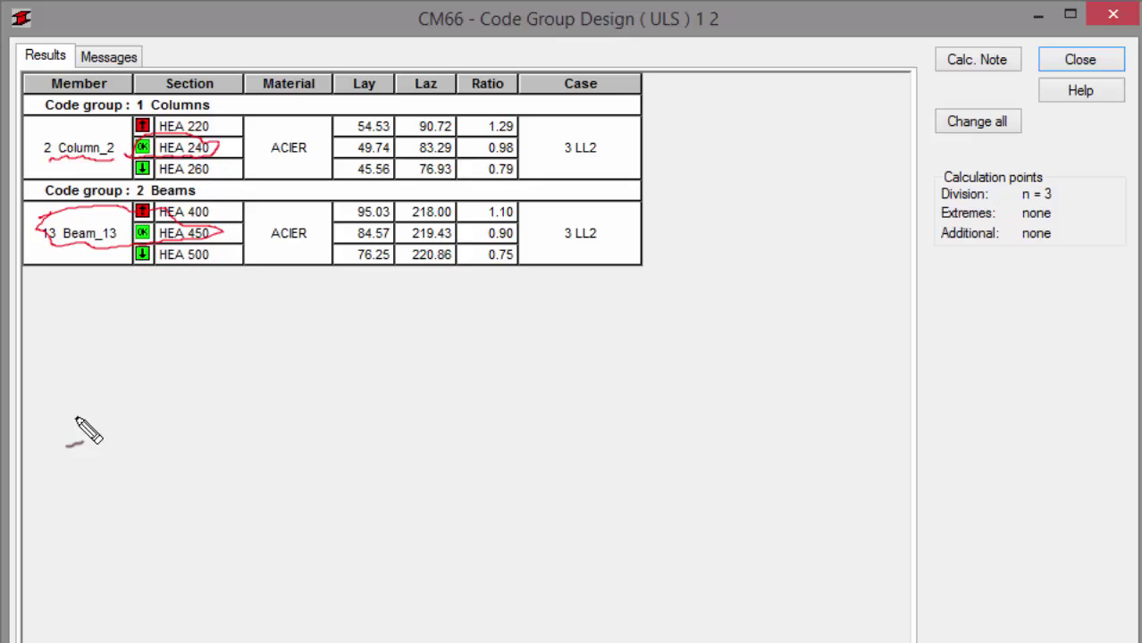
mouse_move(87, 351)
mouse_down()
mouse_move(127, 365)
mouse_move(130, 383)
mouse_move(154, 386)
mouse_move(194, 374)
mouse_move(197, 393)
mouse_move(216, 368)
mouse_move(255, 368)
mouse_up()
drag(55, 411, 221, 413)
drag(95, 440, 219, 418)
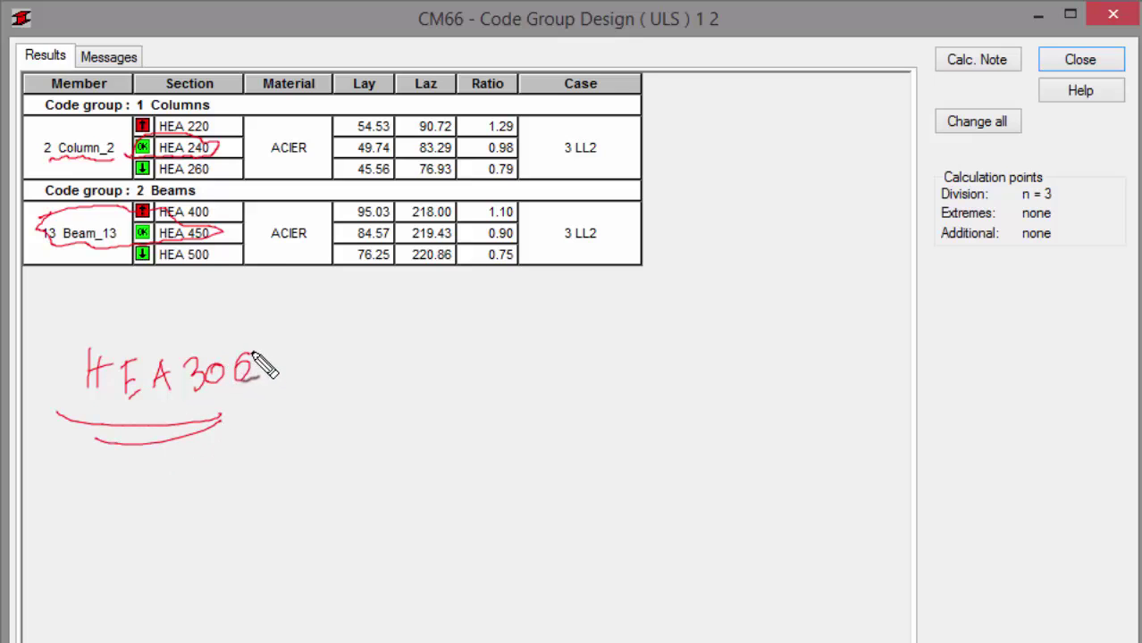
mouse_move(241, 351)
mouse_down()
mouse_move(239, 386)
mouse_move(237, 352)
mouse_up()
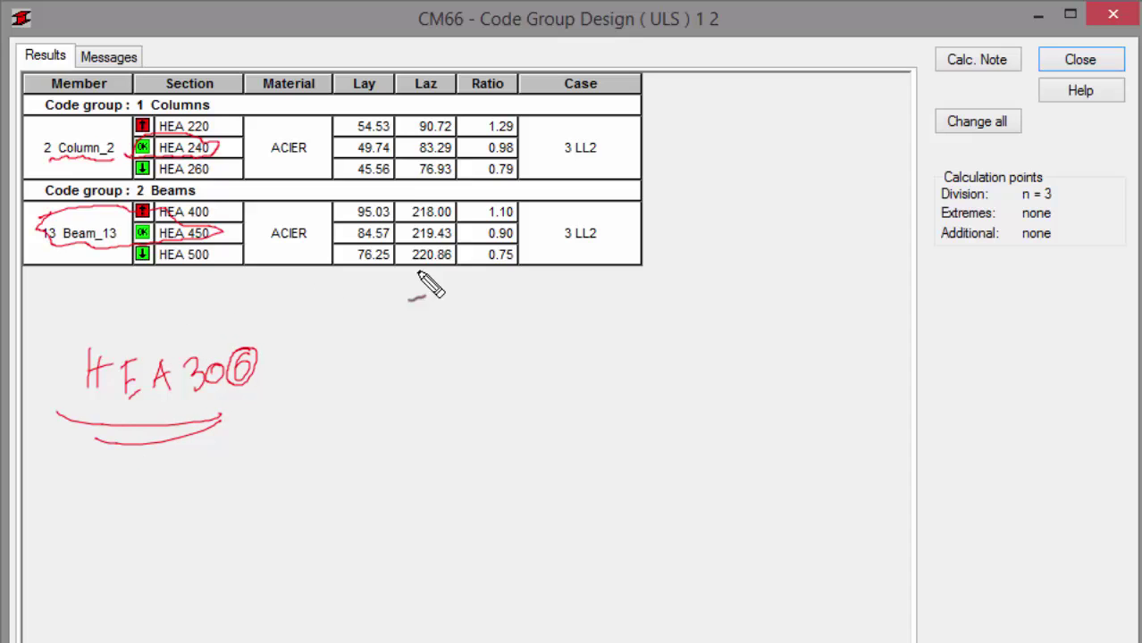
key(Escape)
Narrow the results window and apply the designed sections to all members, HEA 240 for columns and HEA 450 for beams.
drag(807, 236, 277, 194)
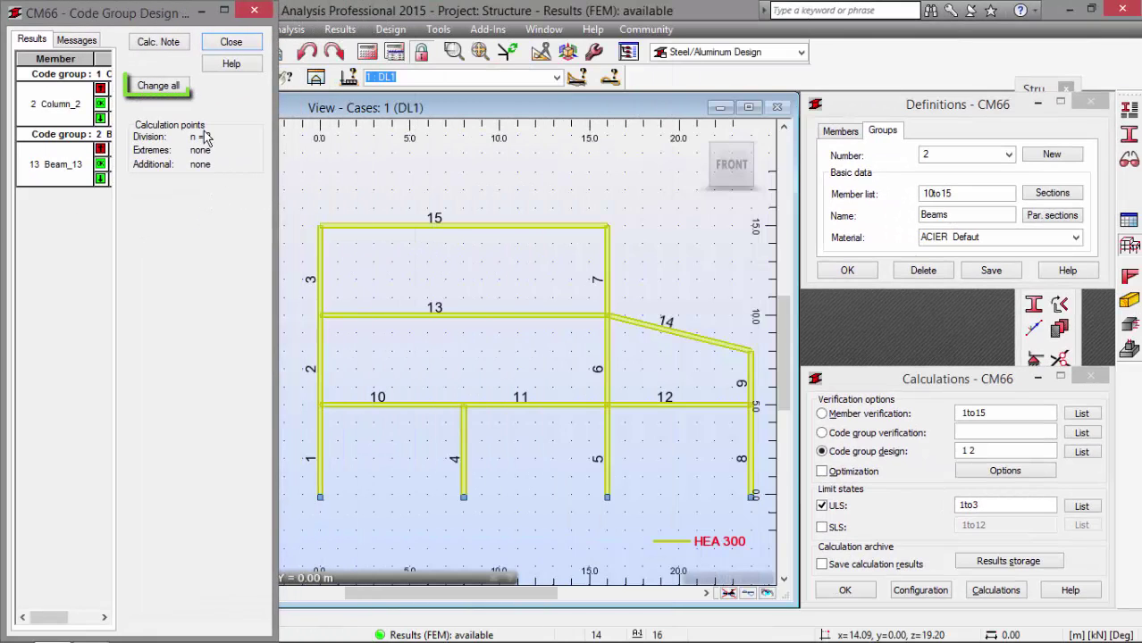
click(165, 89)
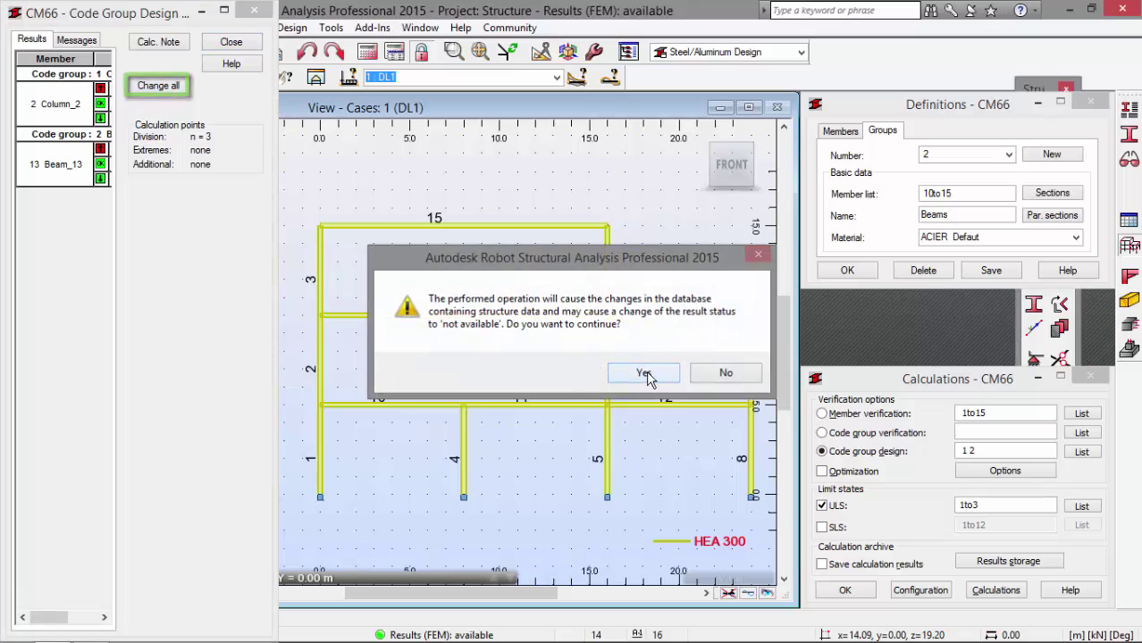
click(650, 375)
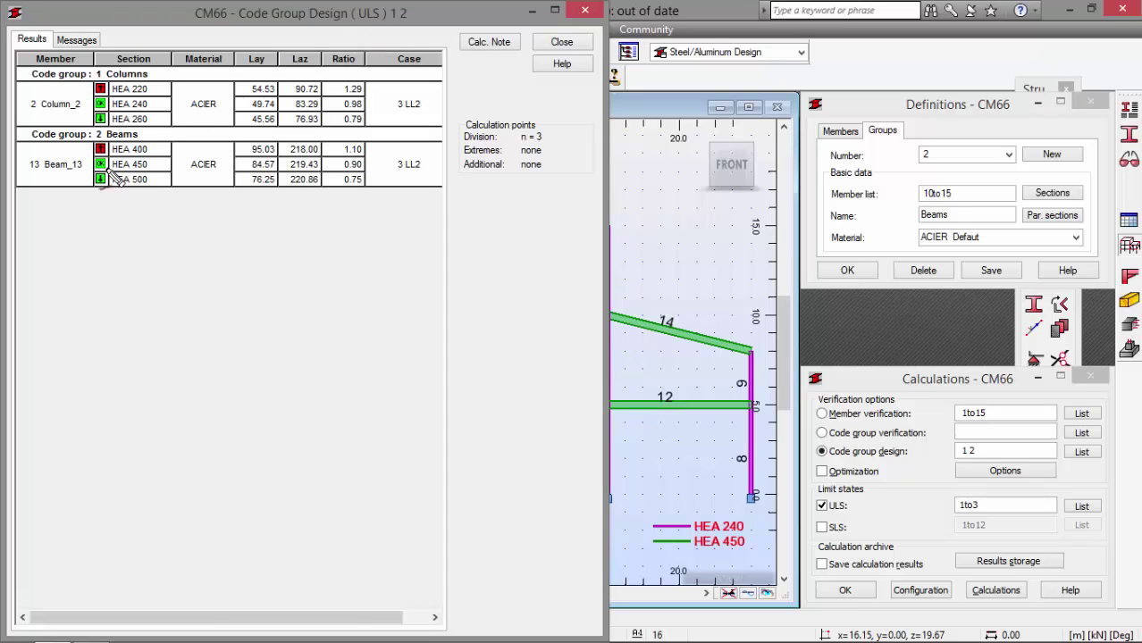
drag(102, 178, 109, 159)
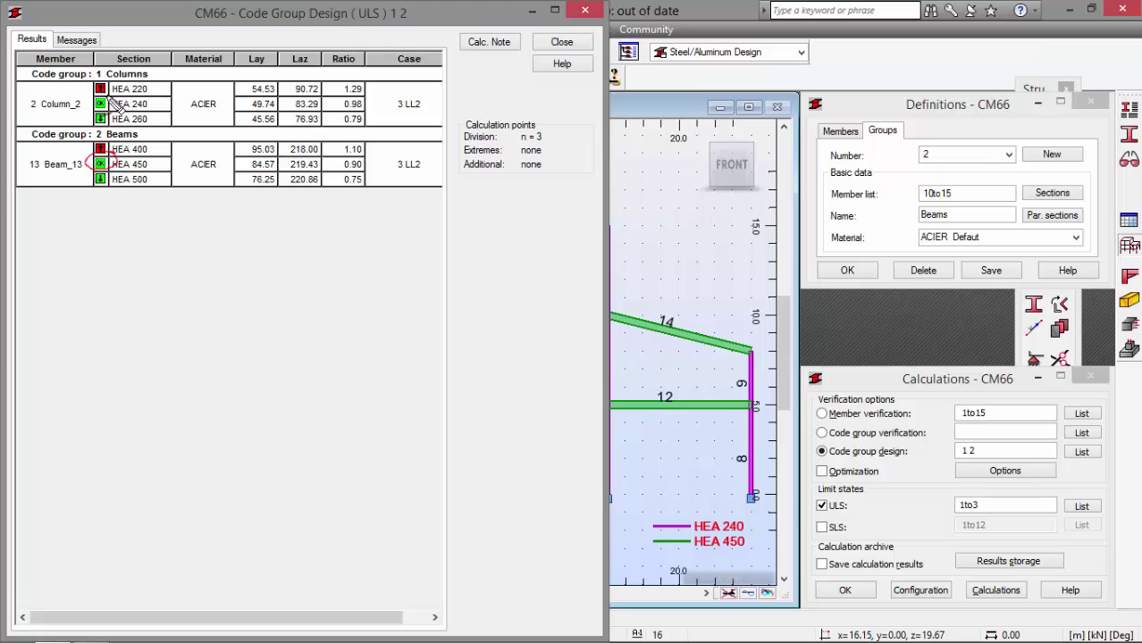
mouse_move(116, 106)
mouse_down()
mouse_move(93, 111)
mouse_move(110, 95)
mouse_up()
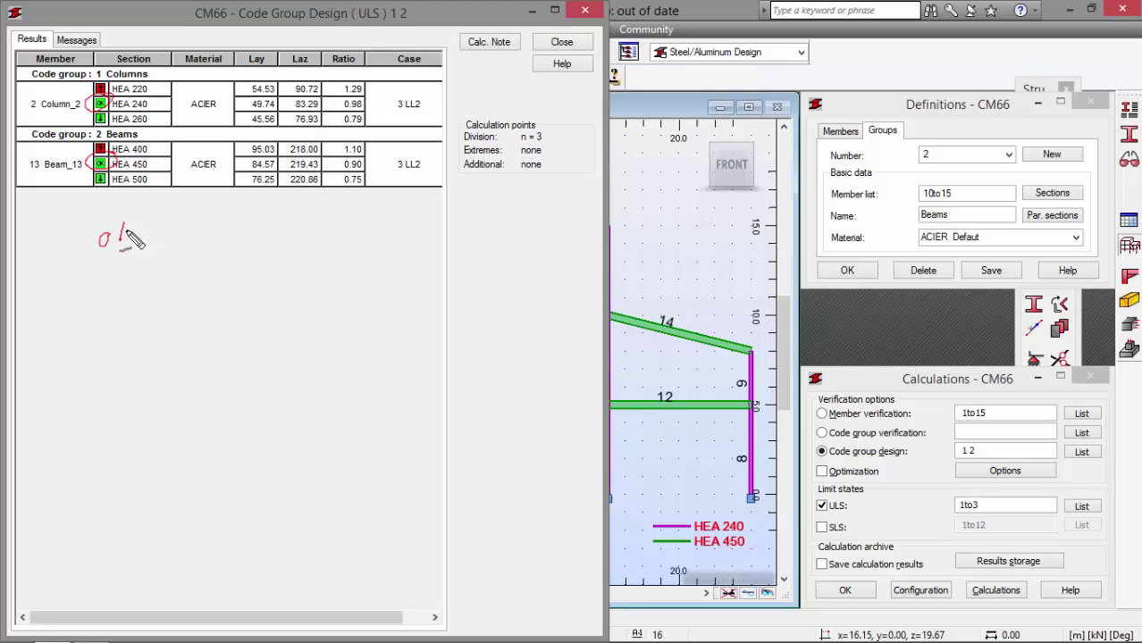
mouse_move(132, 237)
mouse_down()
mouse_move(134, 275)
mouse_move(137, 214)
mouse_move(107, 253)
mouse_up()
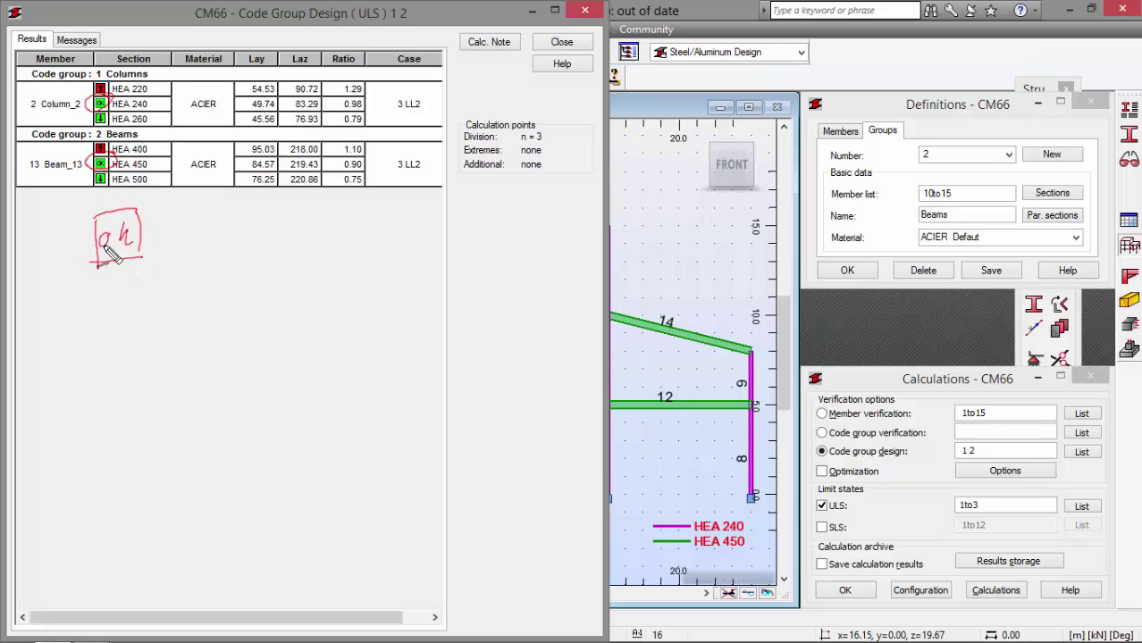
drag(25, 303, 16, 304)
key(Escape)
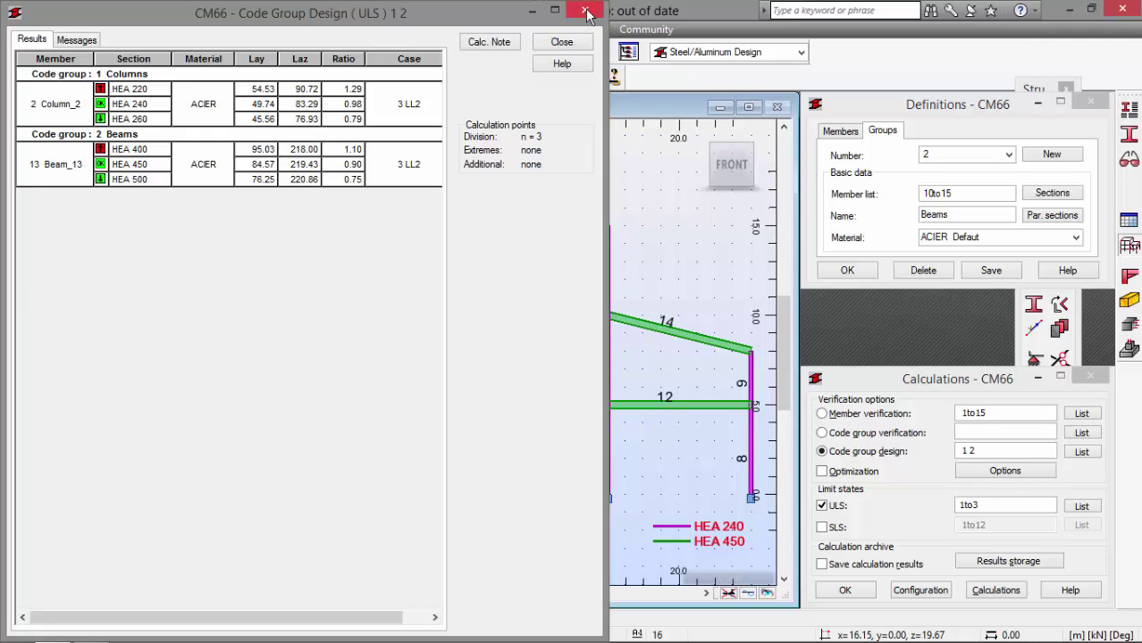
Close the code group design results and clear the member selection in the structure view.
click(586, 11)
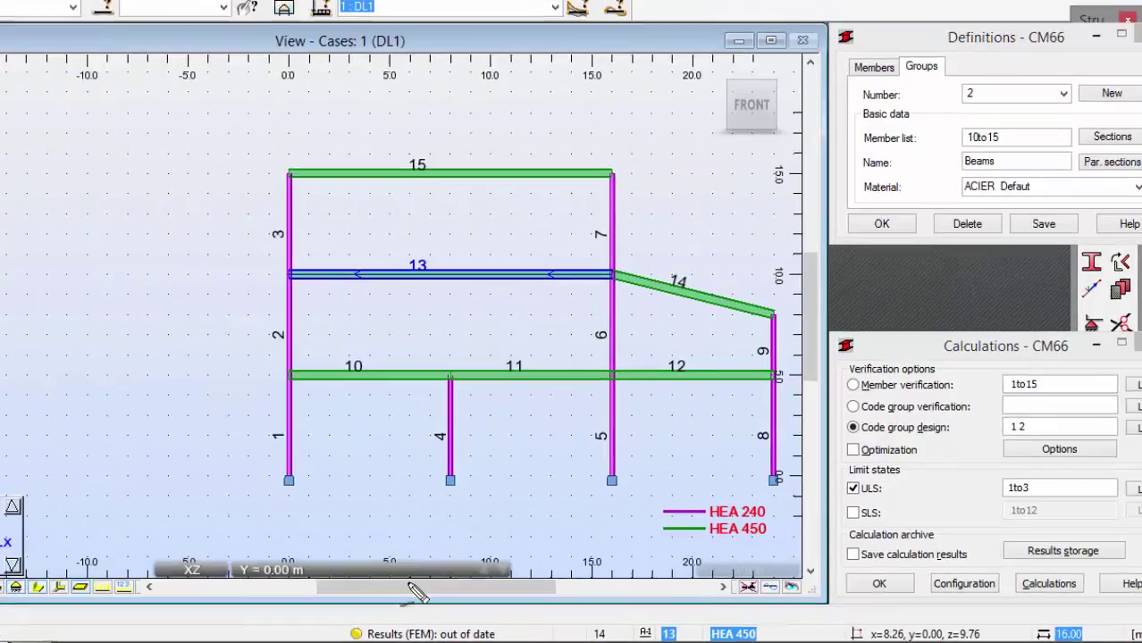
drag(427, 586, 436, 494)
drag(219, 522, 268, 532)
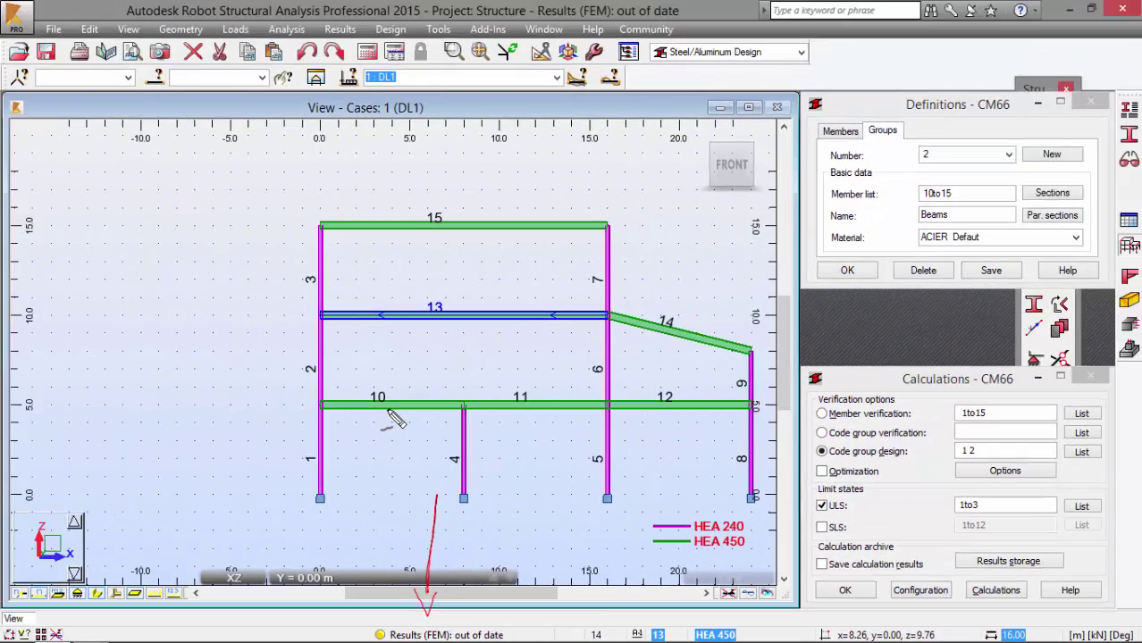
click(157, 115)
key(Escape)
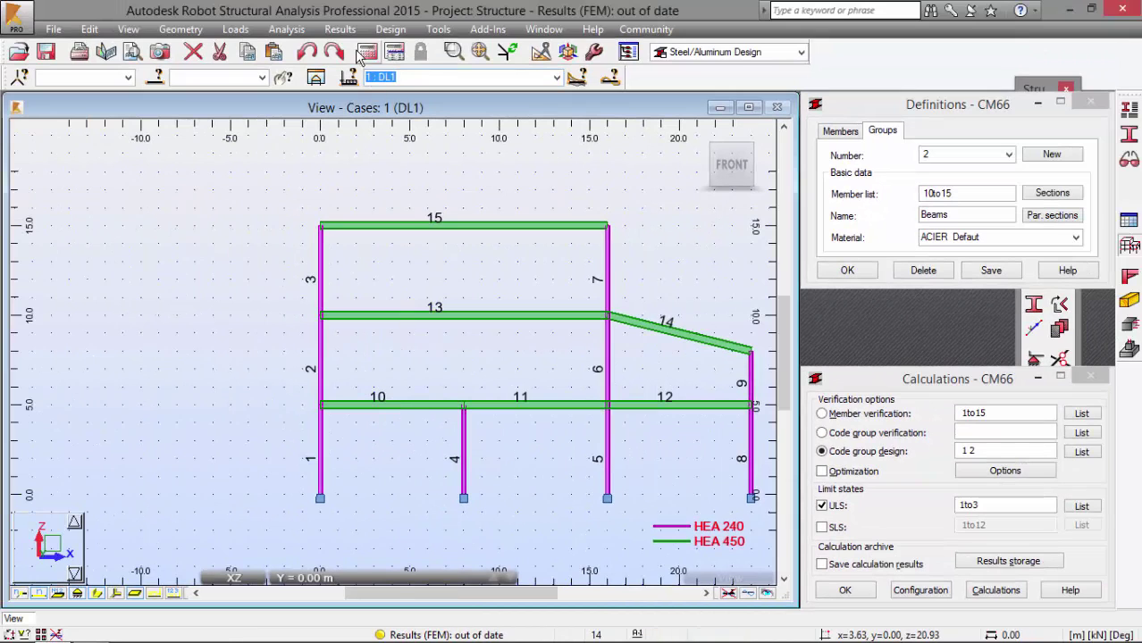
Recalculate the structure, rerun the code group design for groups 1 and 2 and review the proposed sections.
click(367, 51)
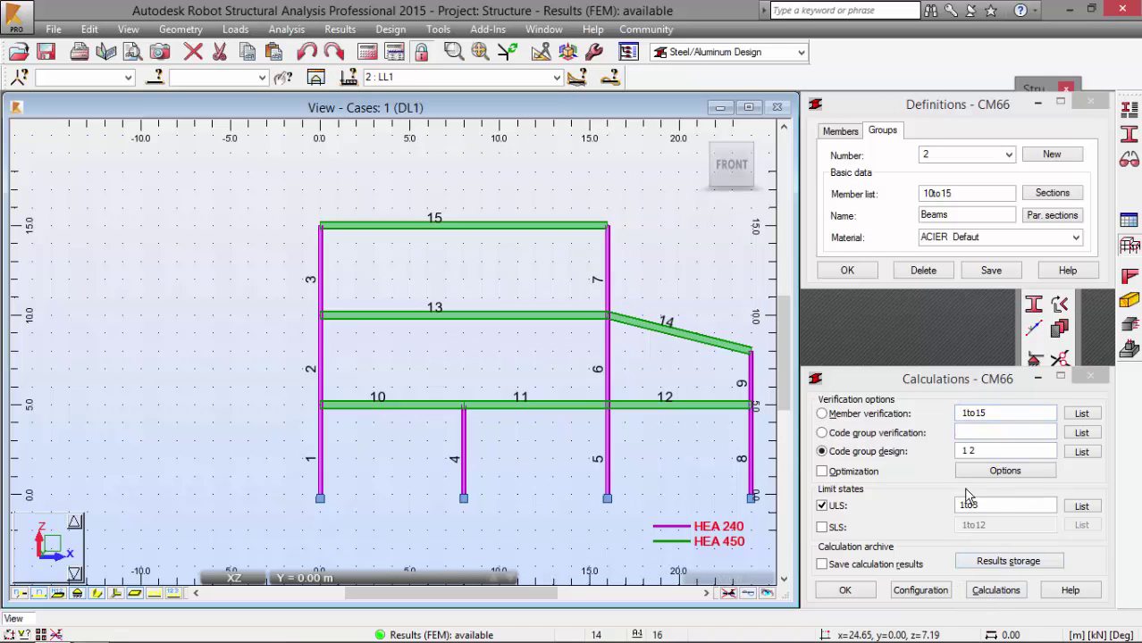
click(996, 591)
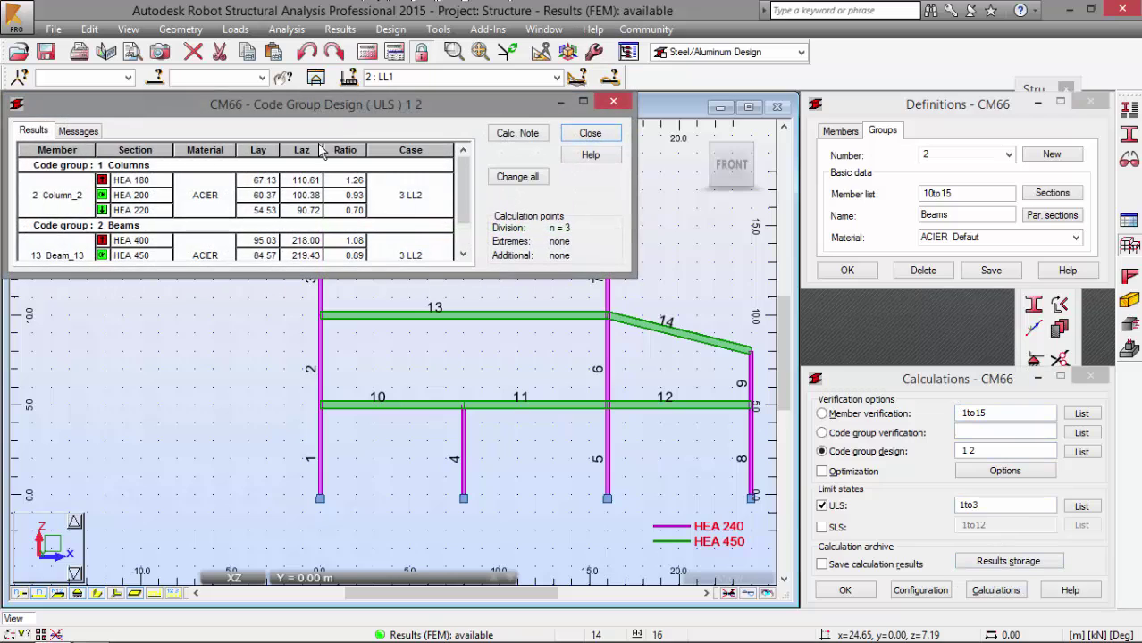
drag(633, 206, 518, 205)
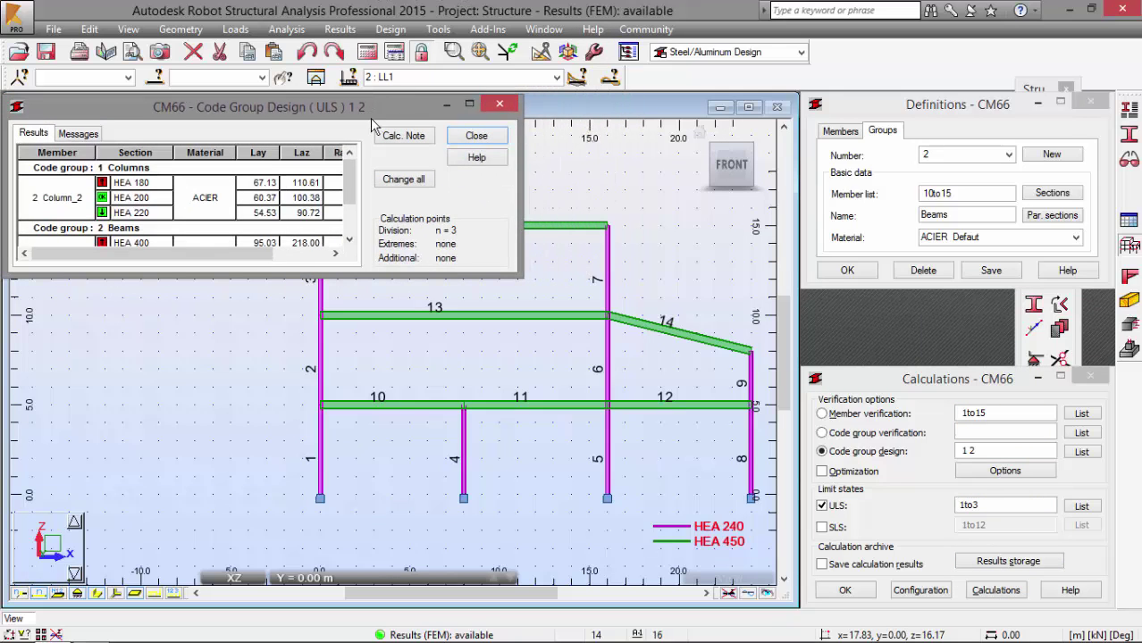
drag(397, 102, 411, 3)
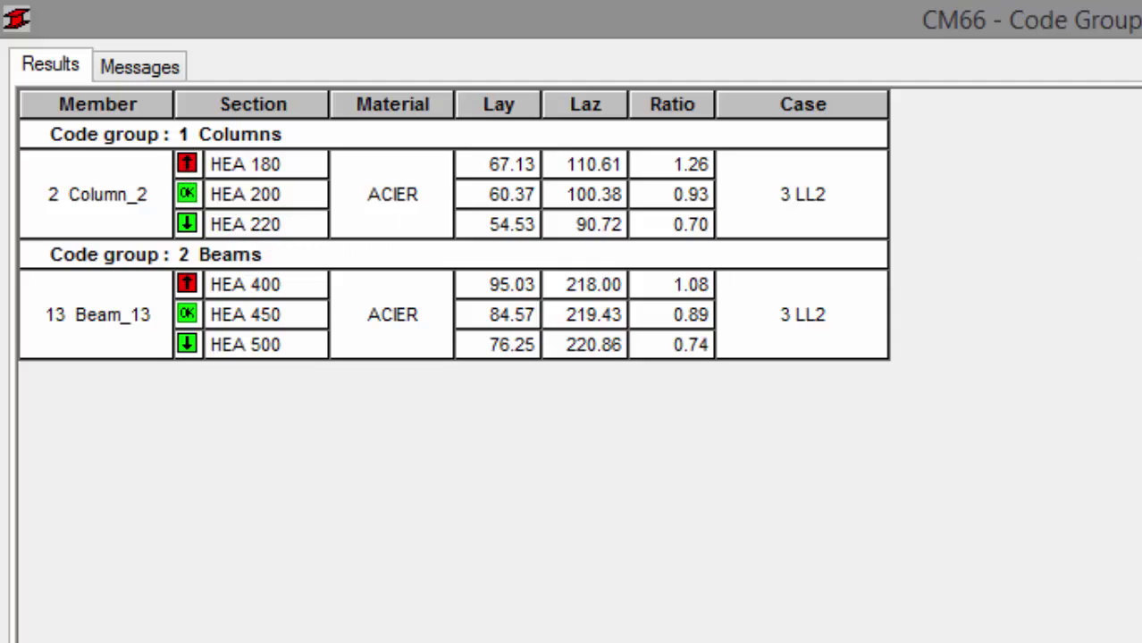
click(1093, 13)
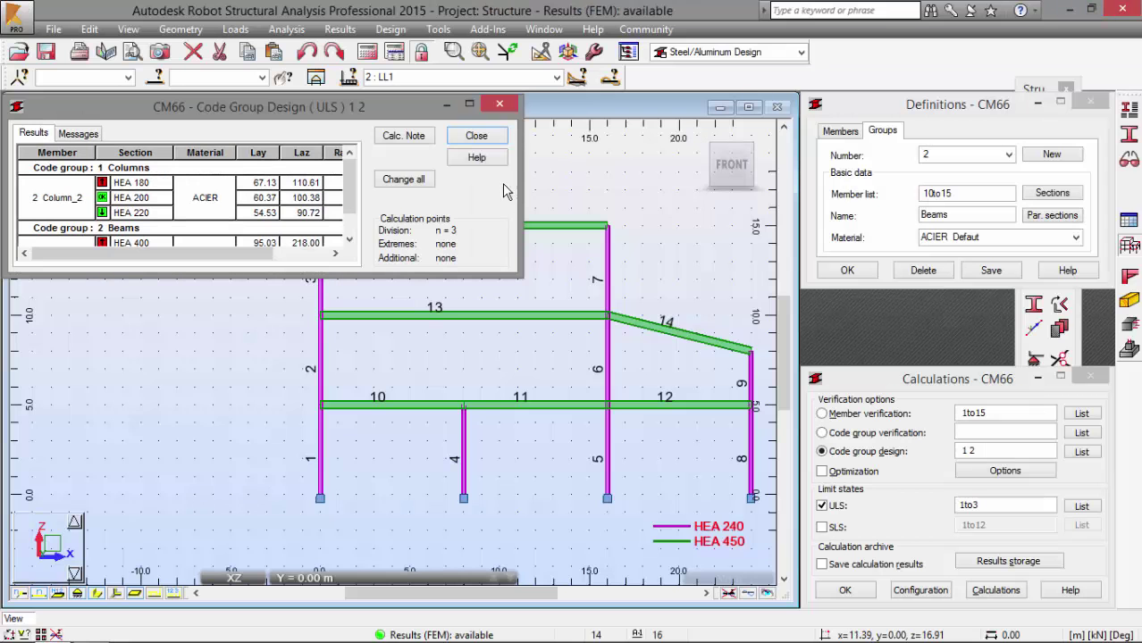
Change all columns to HEA 200 with HEA 450 beams, and rerun the structural analysis and code group design.
click(418, 179)
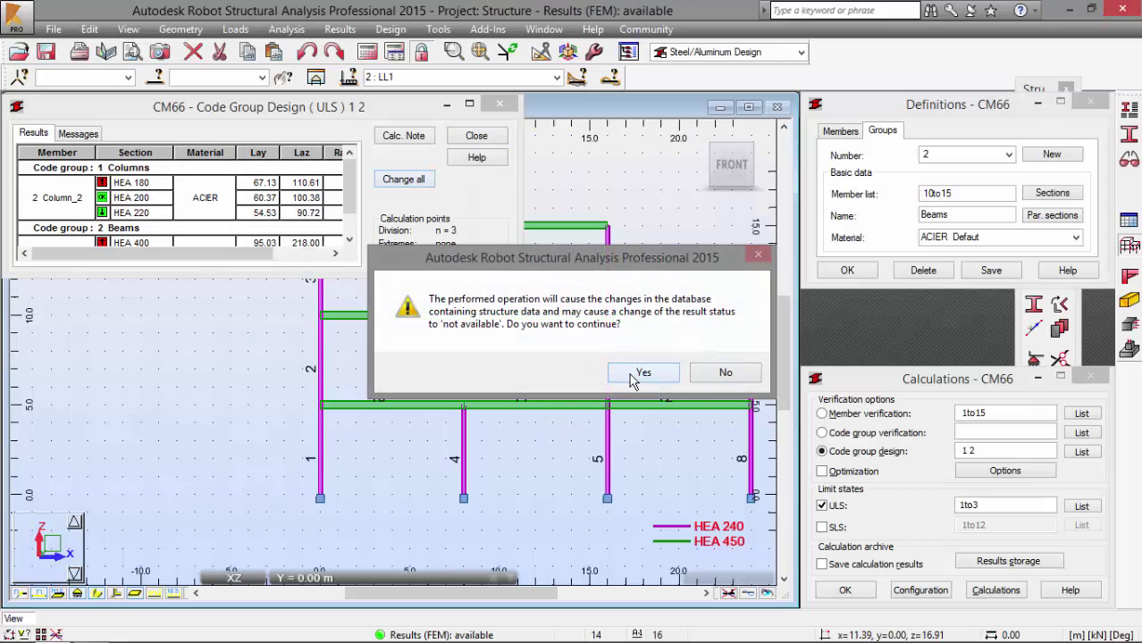
click(638, 380)
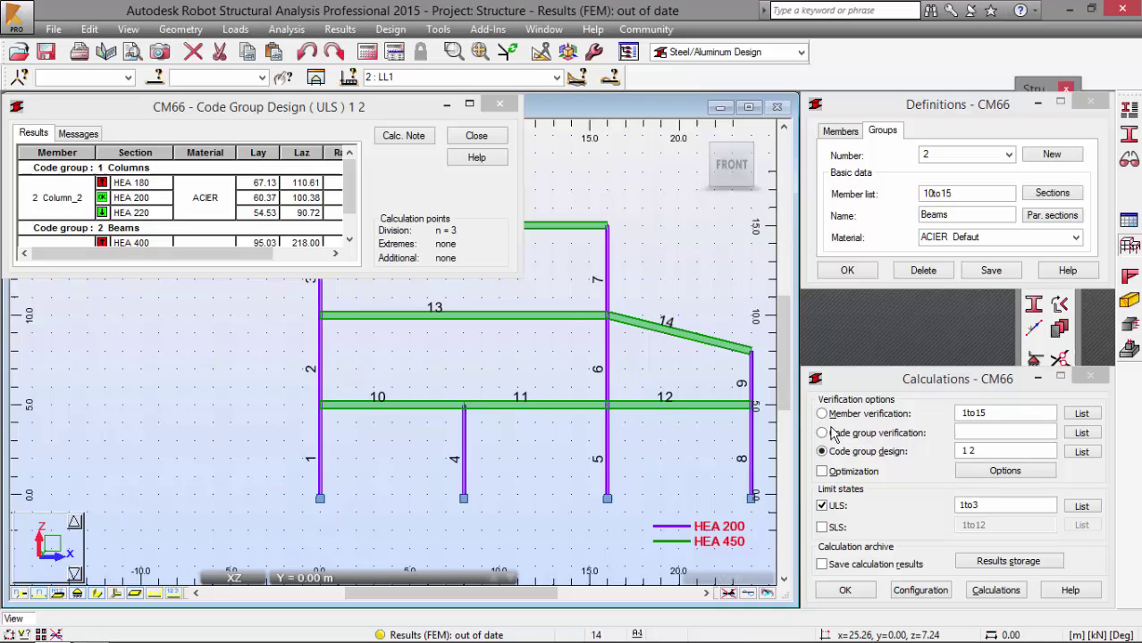
click(362, 54)
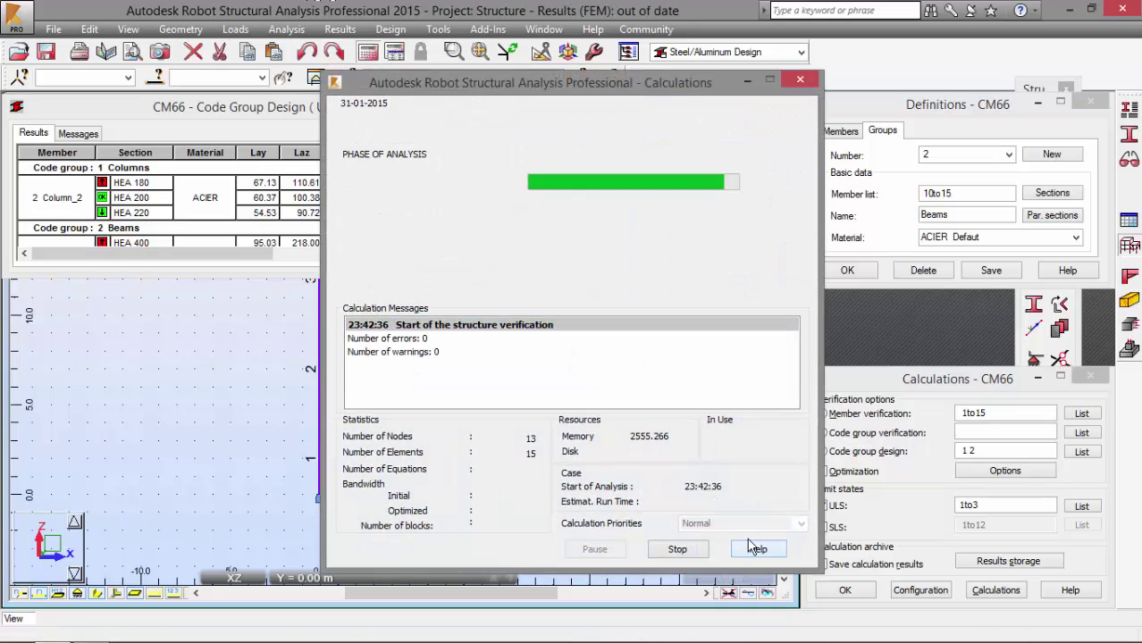
click(996, 590)
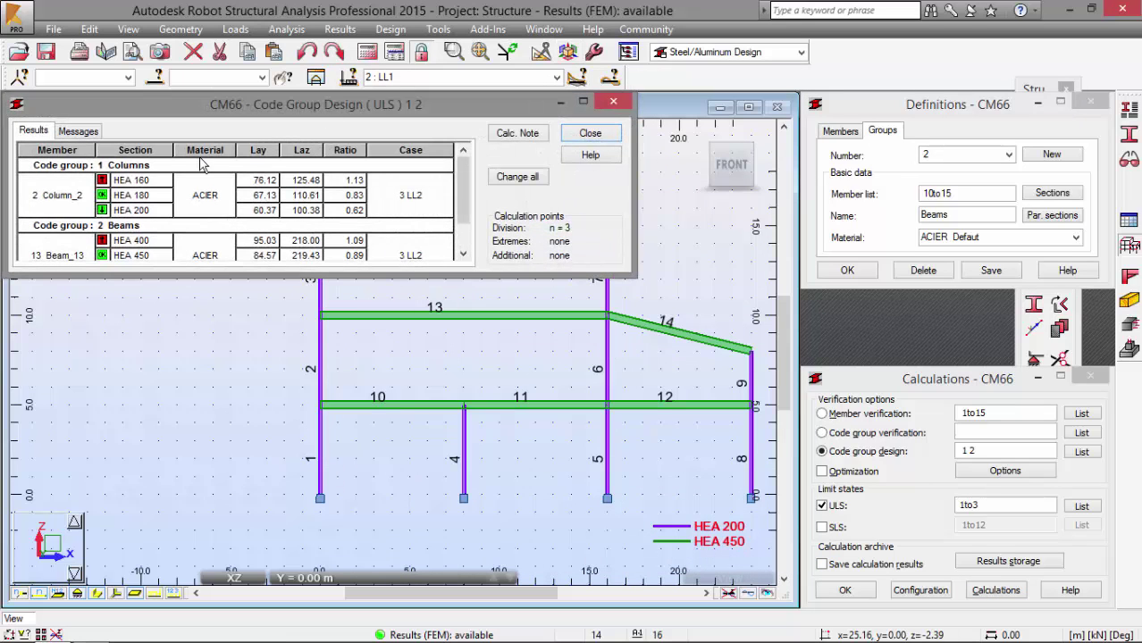
Change all columns to HEA 180 with HEA 450 beams, and rerun the structural analysis and code group design.
click(519, 177)
click(641, 375)
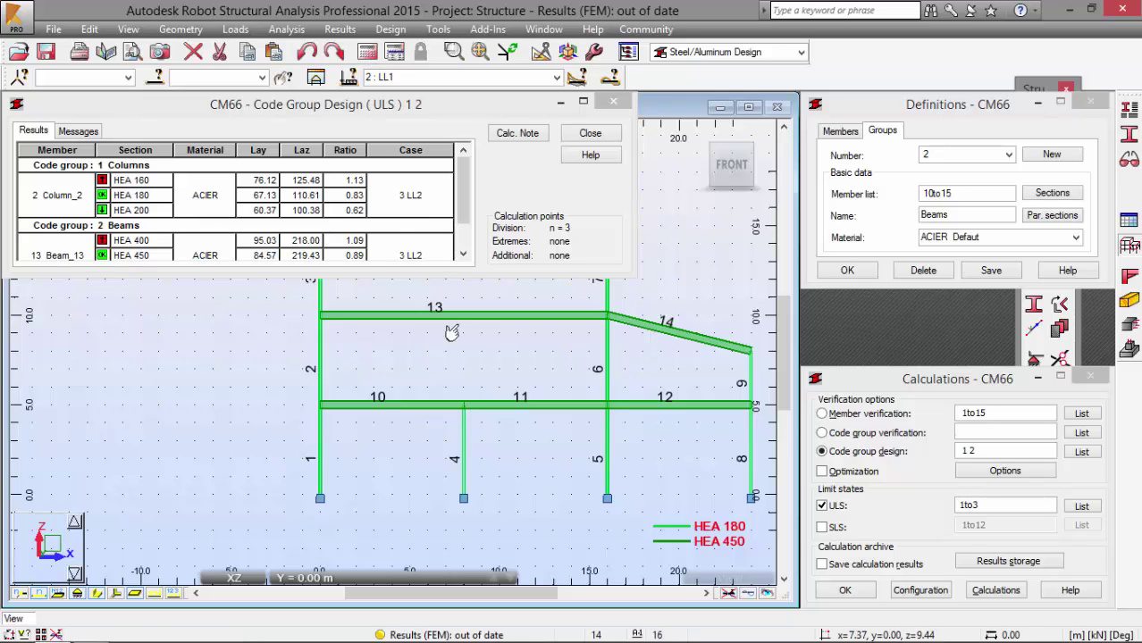
click(367, 52)
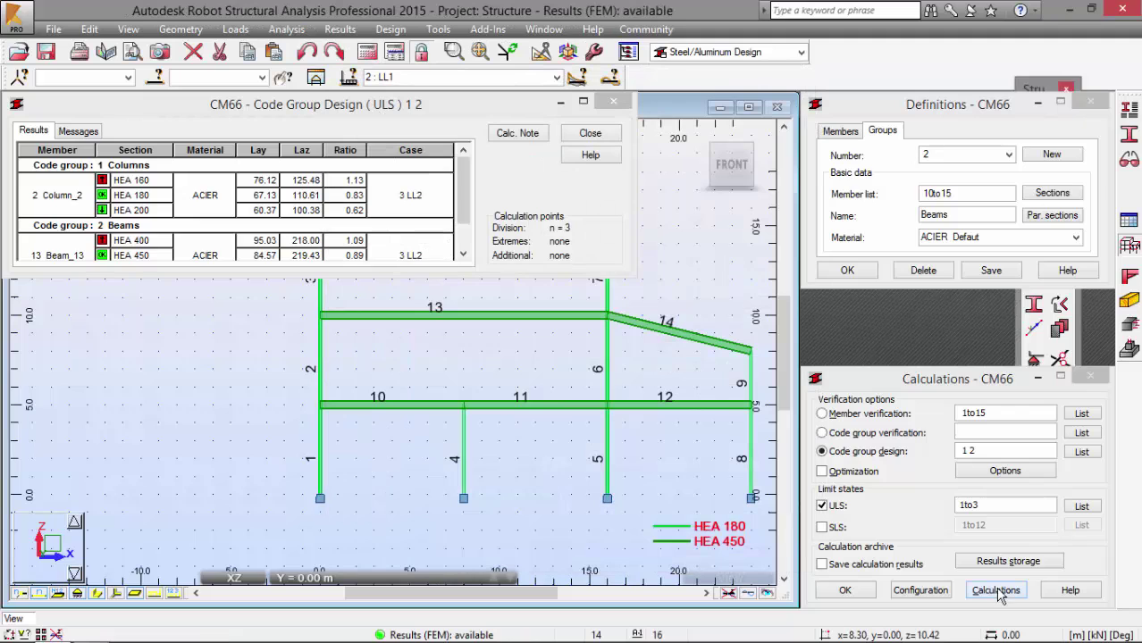
click(996, 591)
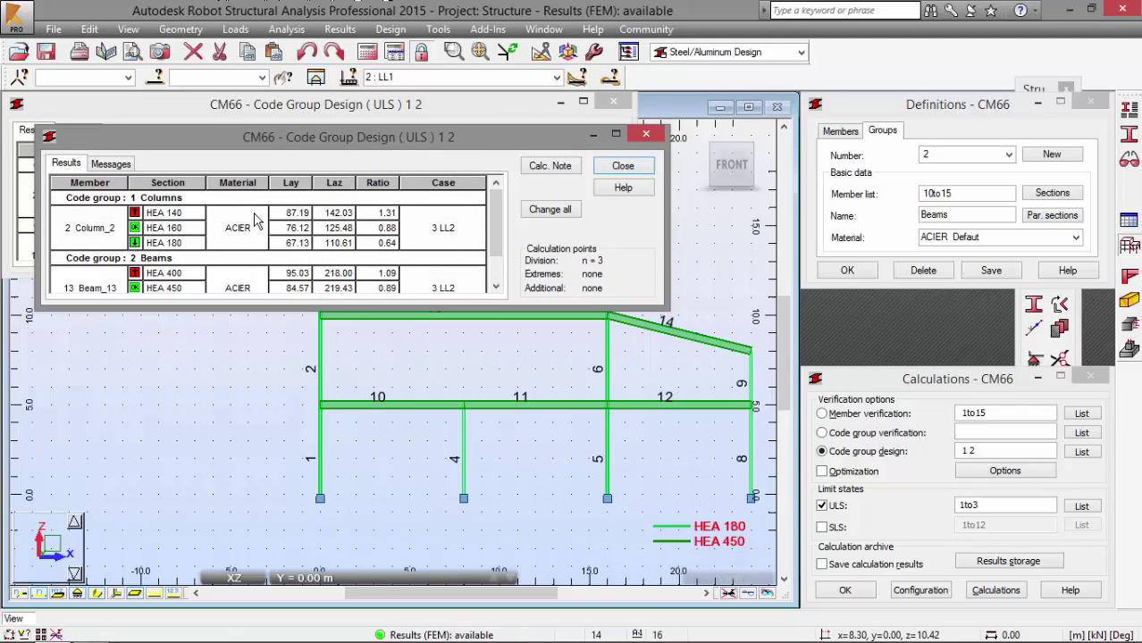
Move the new results window lower and apply its designed sections to all members, HEA 160 columns and HEA 450 beams.
drag(265, 150, 279, 241)
click(560, 304)
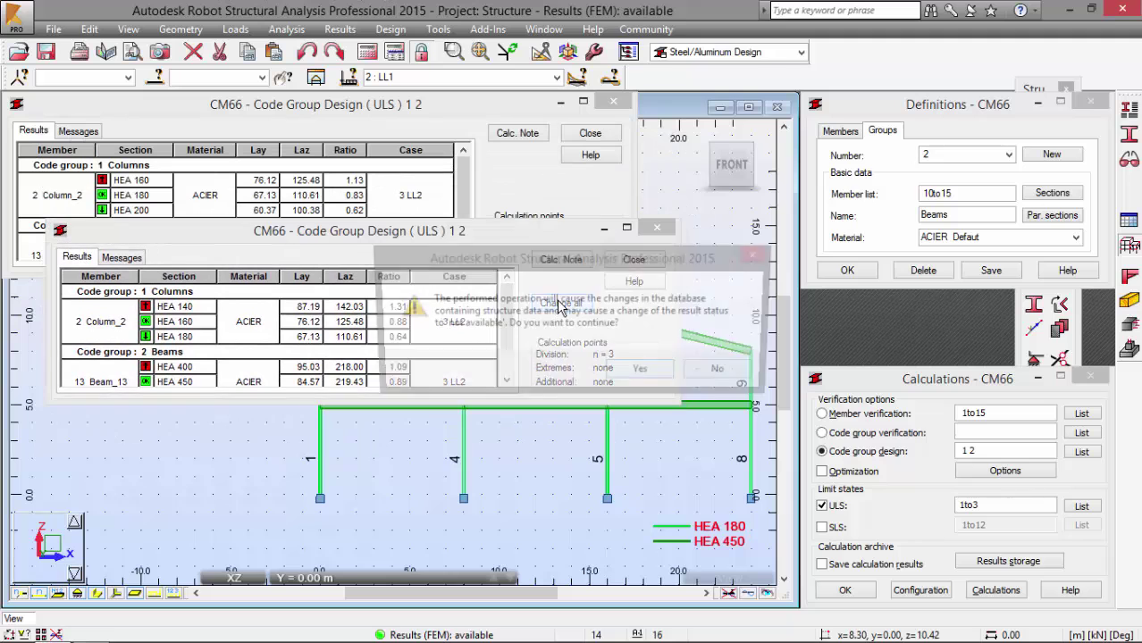
click(643, 373)
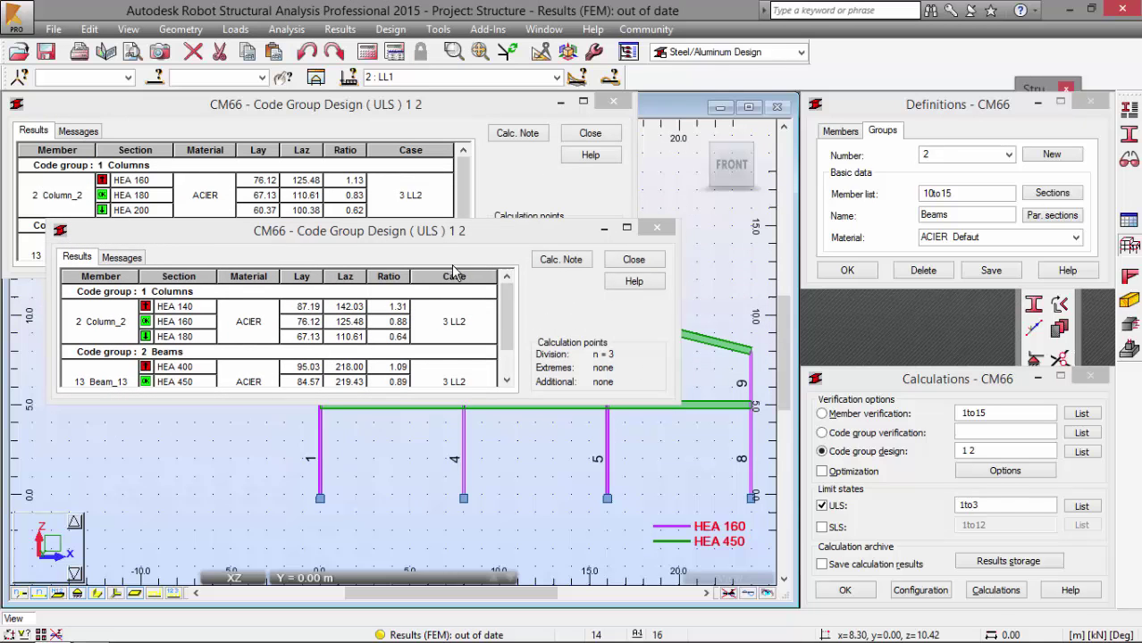
Rerun the structural analysis and code group design, and change all columns to HEA 140 with HEA 450 beams.
click(367, 52)
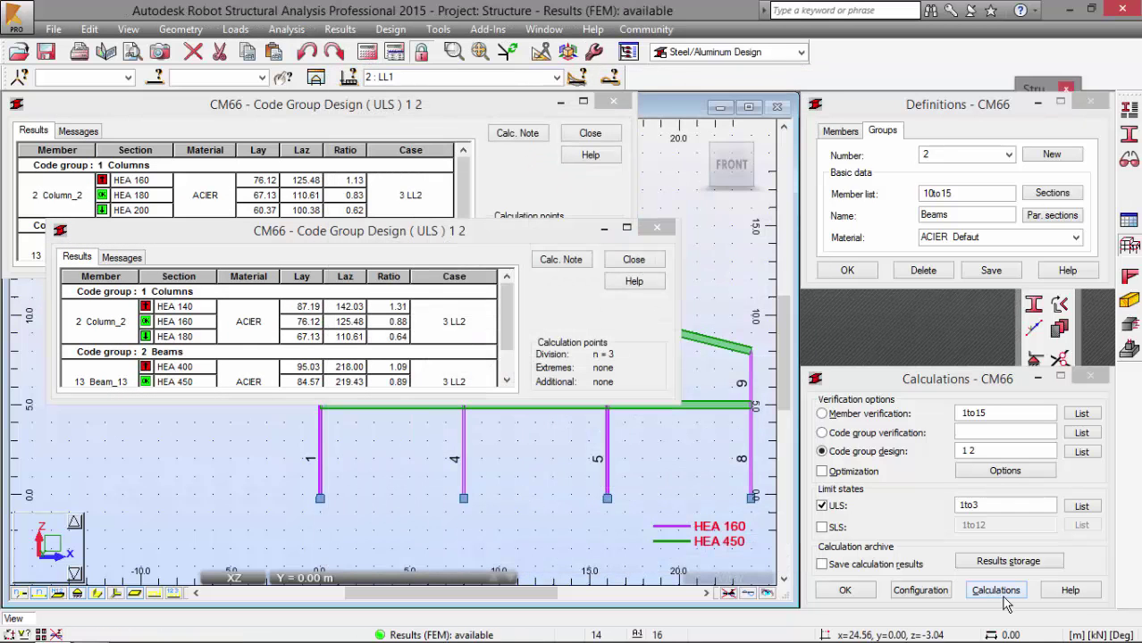
click(996, 592)
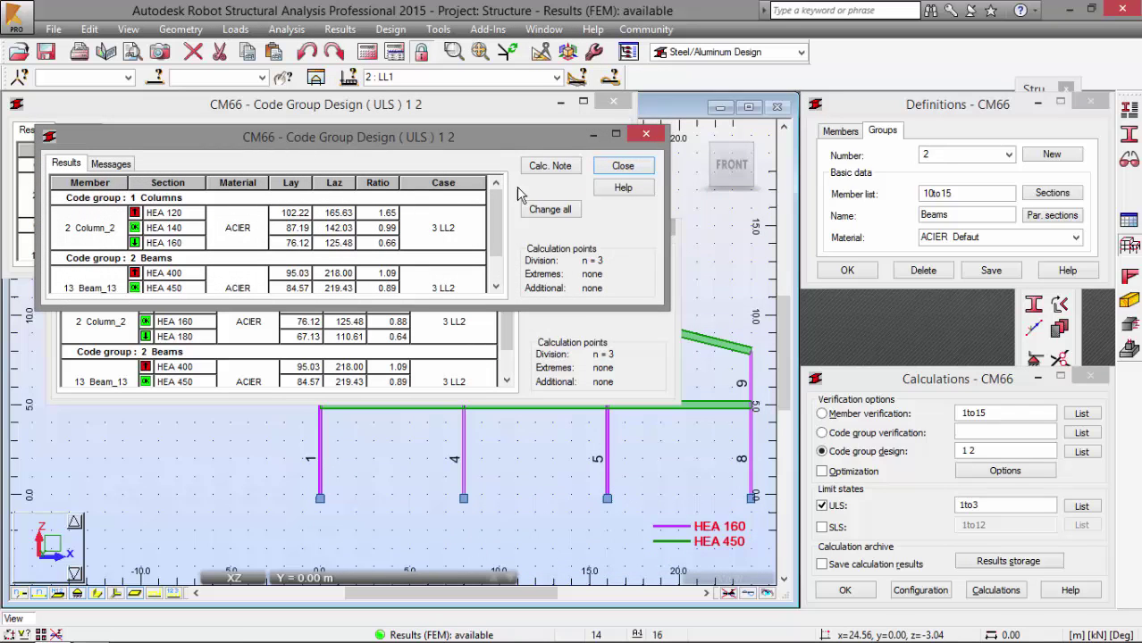
click(547, 209)
click(570, 372)
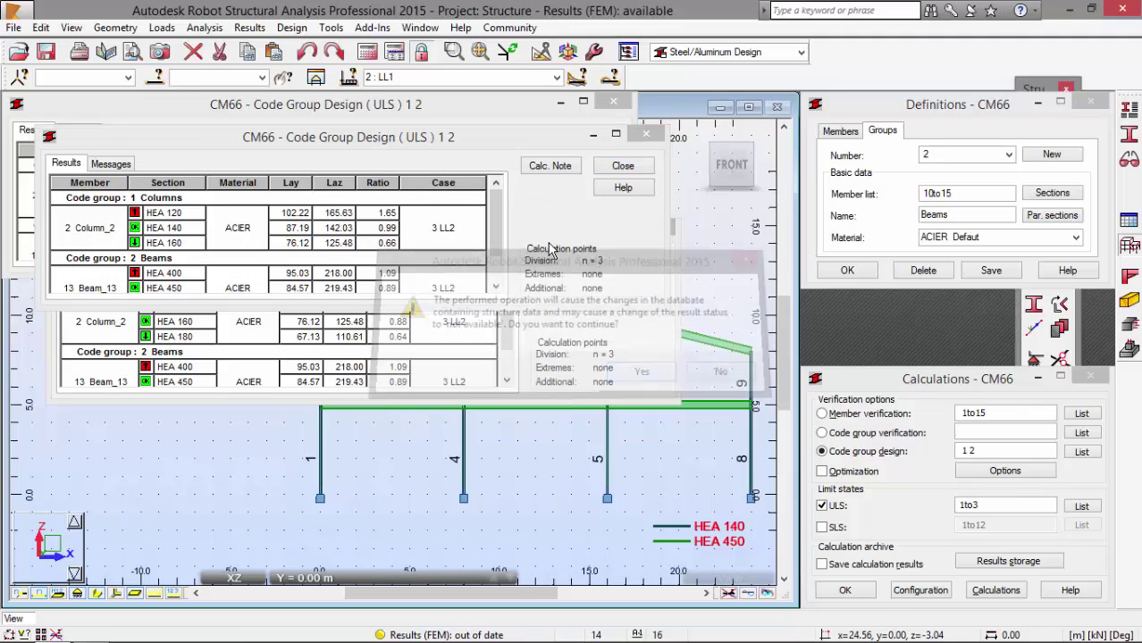
Recalculate the structure with the changed sections, rerun the code group design and compare its sections with the previous results window.
click(369, 53)
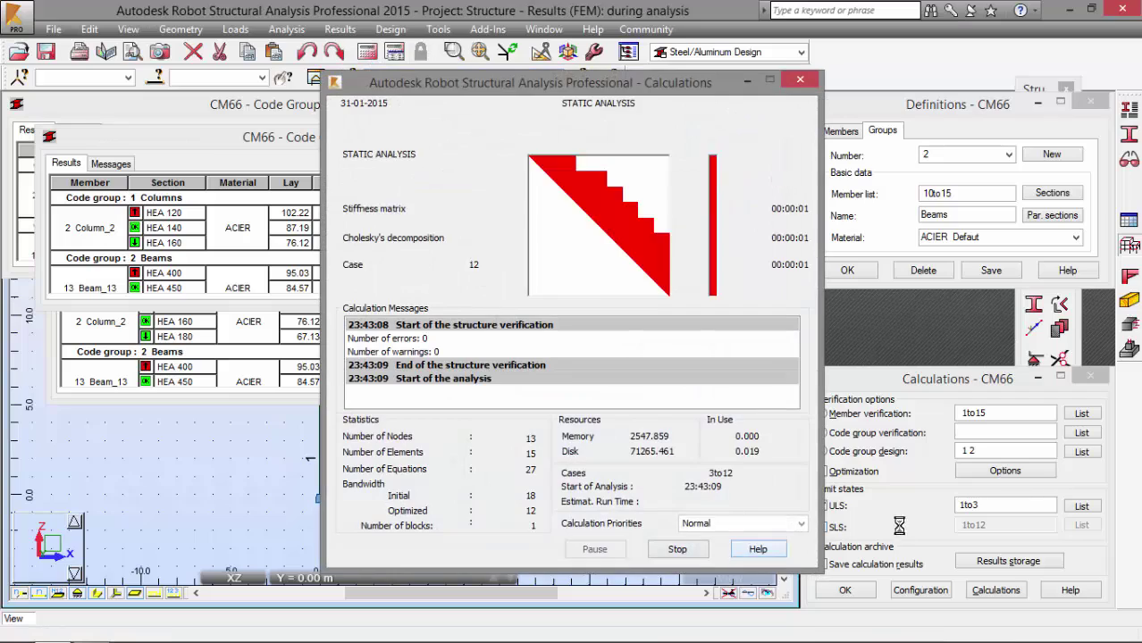
click(996, 590)
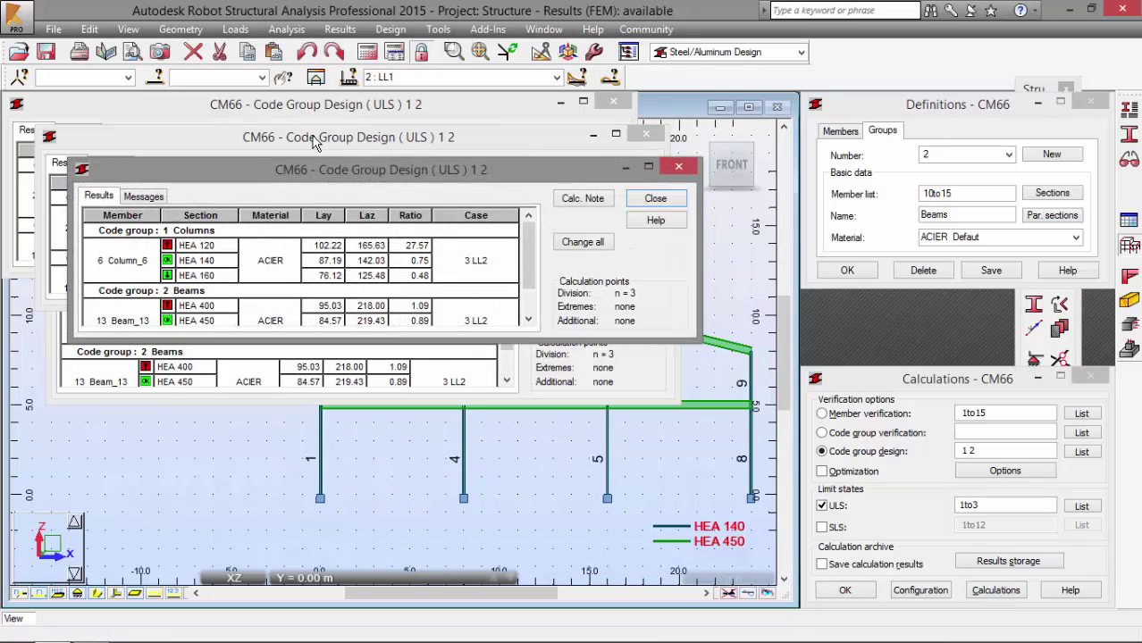
drag(307, 169, 450, 152)
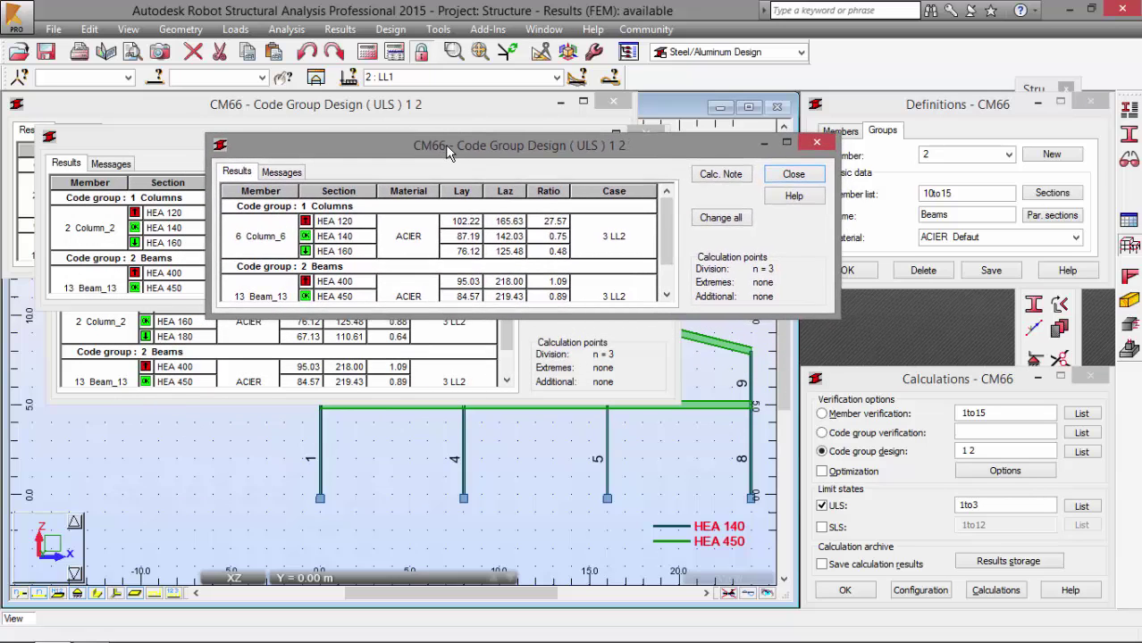
mouse_move(367, 216)
mouse_down()
mouse_move(296, 211)
mouse_move(297, 308)
mouse_move(349, 314)
mouse_move(384, 284)
mouse_move(368, 198)
mouse_up()
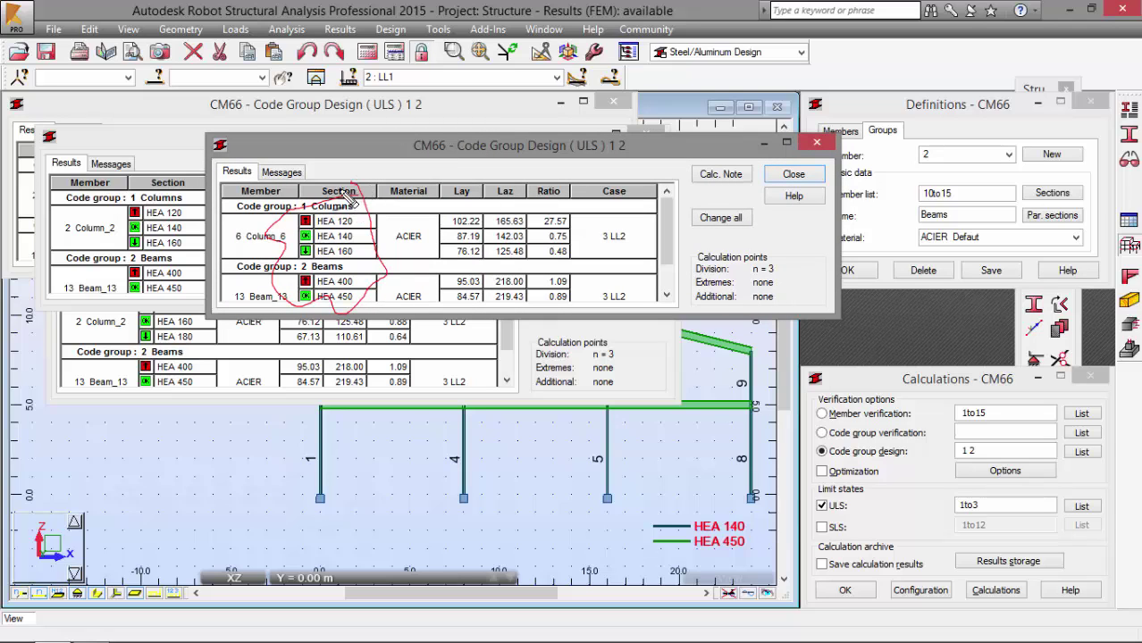
mouse_move(152, 197)
mouse_down()
mouse_move(58, 252)
mouse_move(163, 299)
mouse_move(175, 211)
mouse_move(229, 255)
mouse_move(242, 250)
mouse_move(109, 324)
mouse_up()
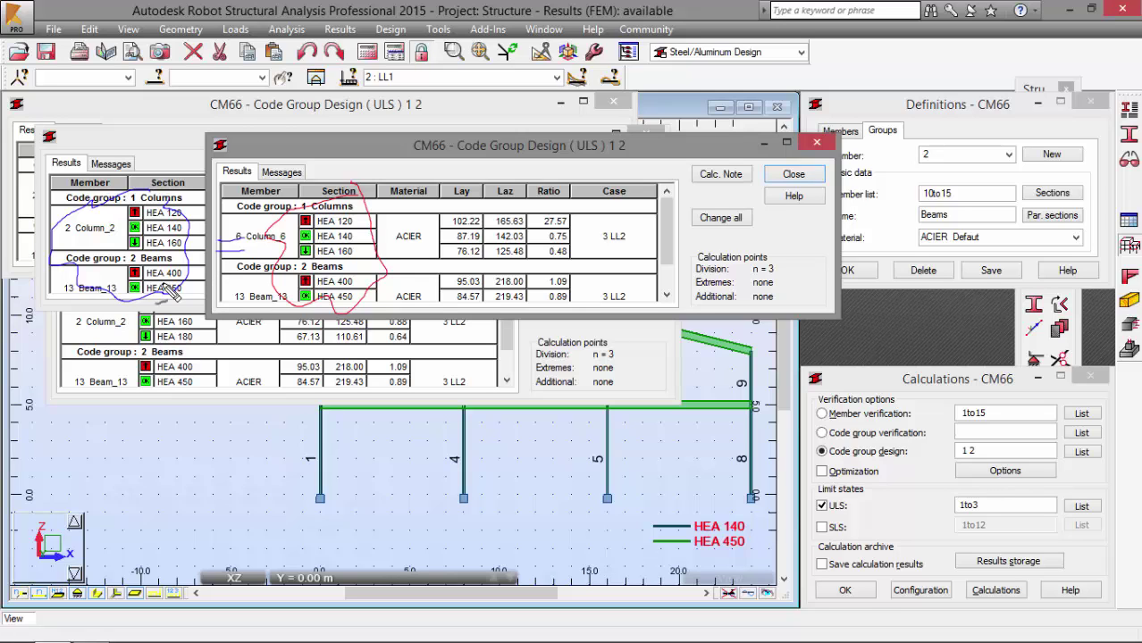
key(Escape)
Close all the open code group design results windows.
click(814, 144)
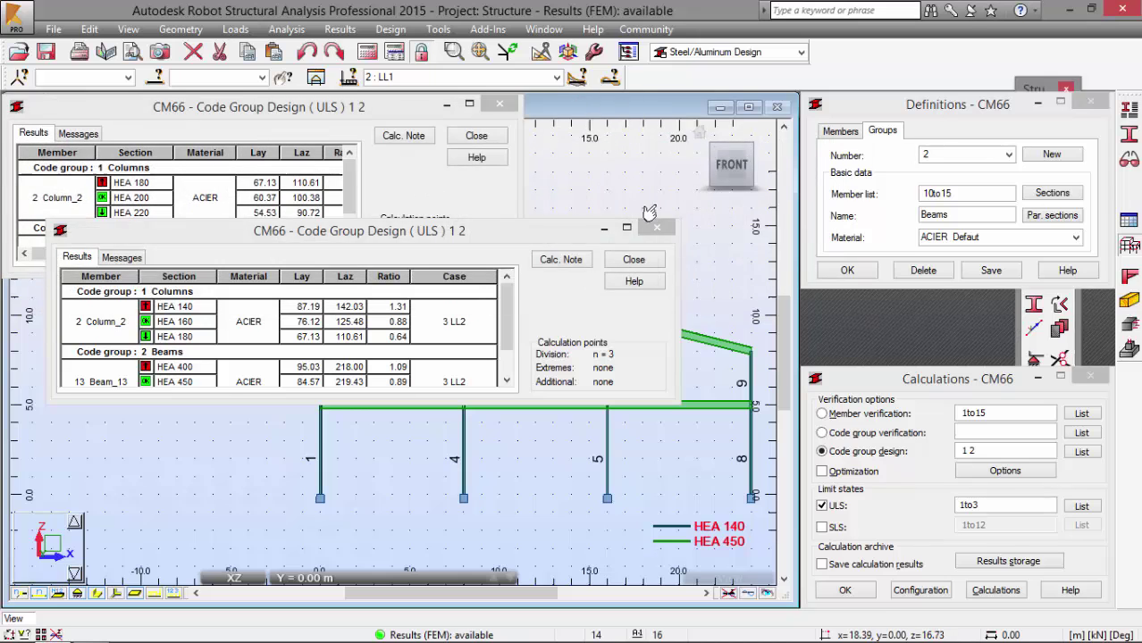
click(656, 227)
click(503, 105)
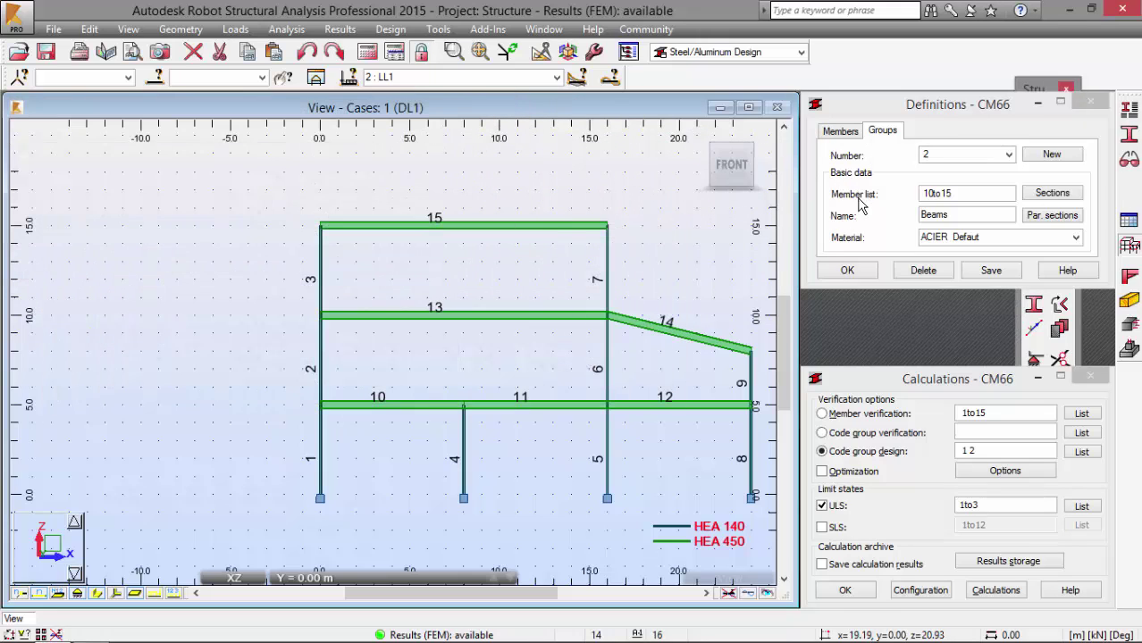
Run the ULS member verification for all members and enlarge its results window to review every member's status.
click(872, 417)
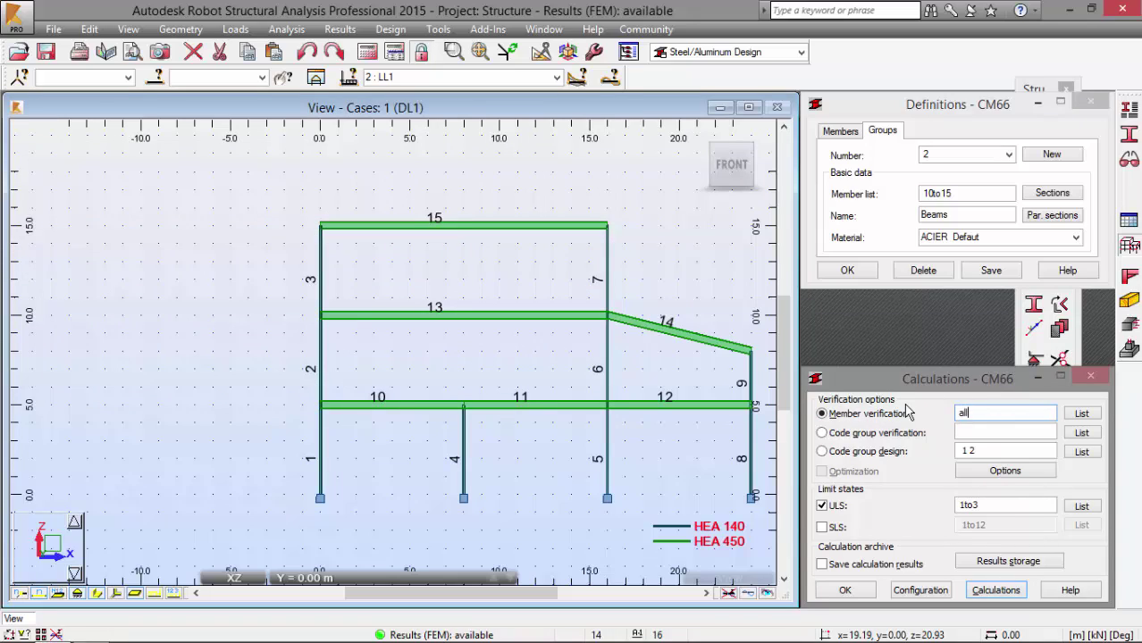
click(1007, 597)
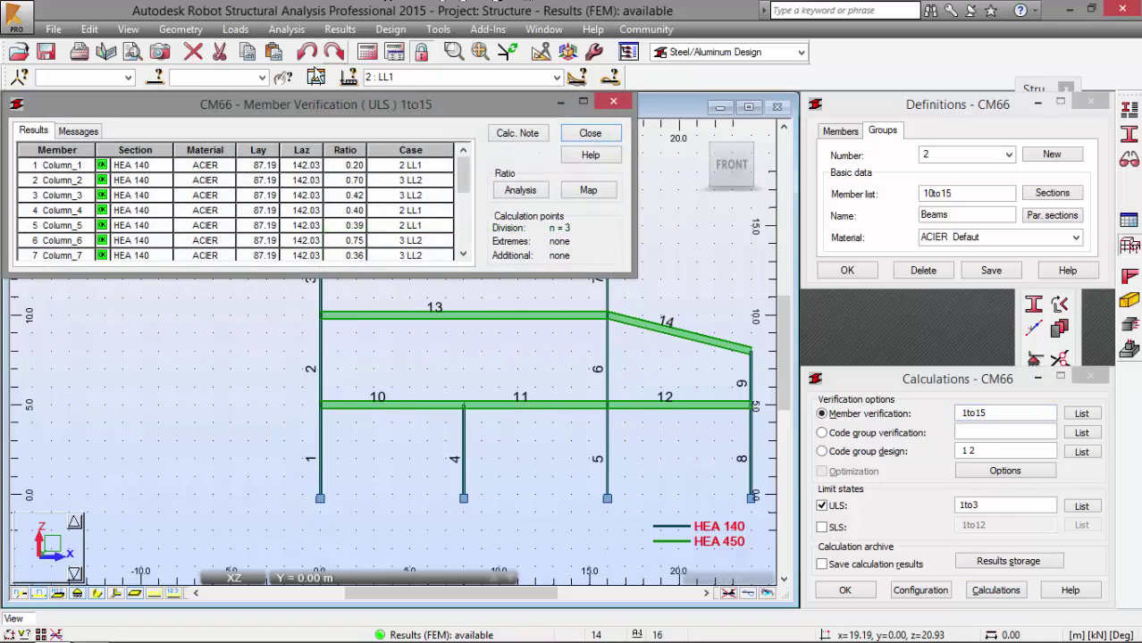
double_click(313, 61)
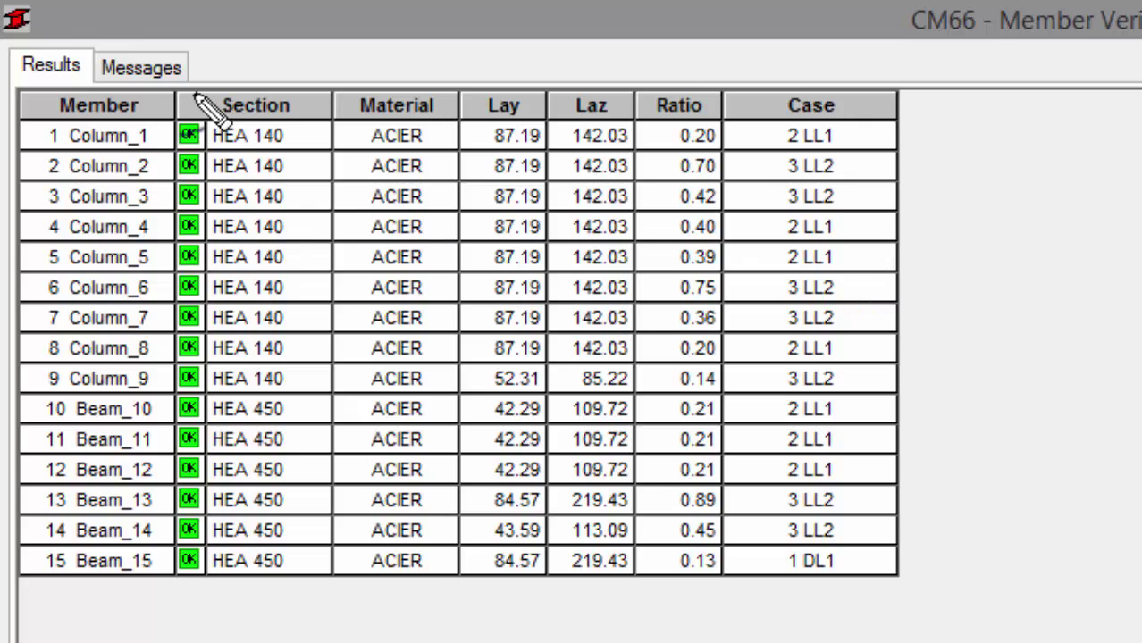
drag(202, 95, 96, 270)
mouse_move(128, 314)
mouse_down()
mouse_move(149, 495)
mouse_move(198, 588)
mouse_move(268, 377)
mouse_move(231, 216)
mouse_move(134, 93)
mouse_up()
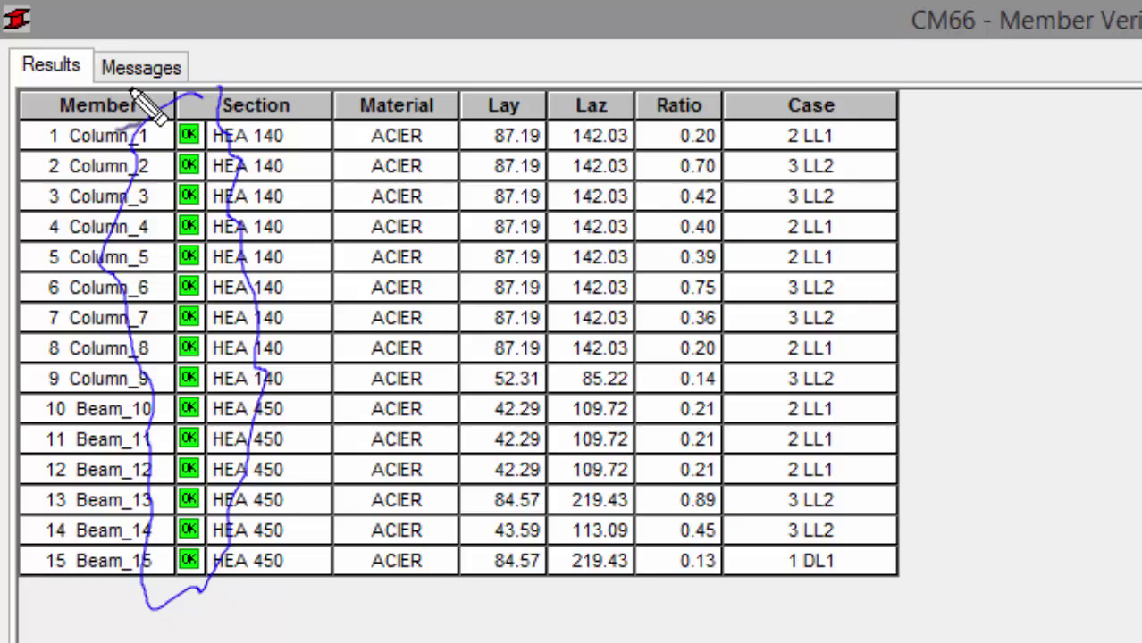
Sort the member verification results by descending ratio and examine the most heavily used member.
click(690, 105)
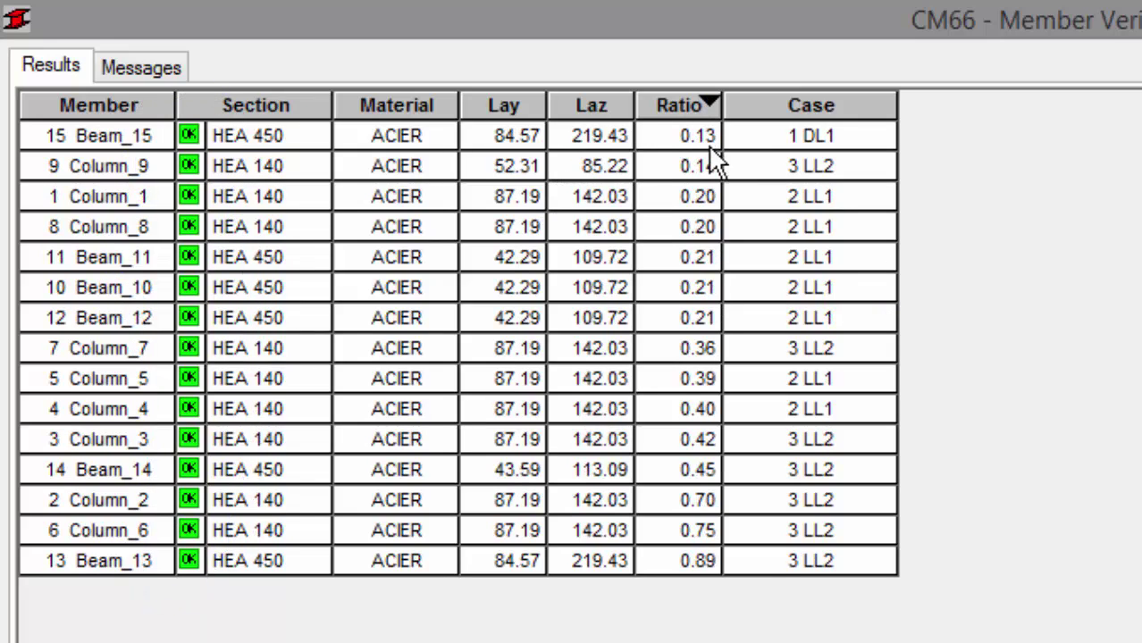
click(675, 107)
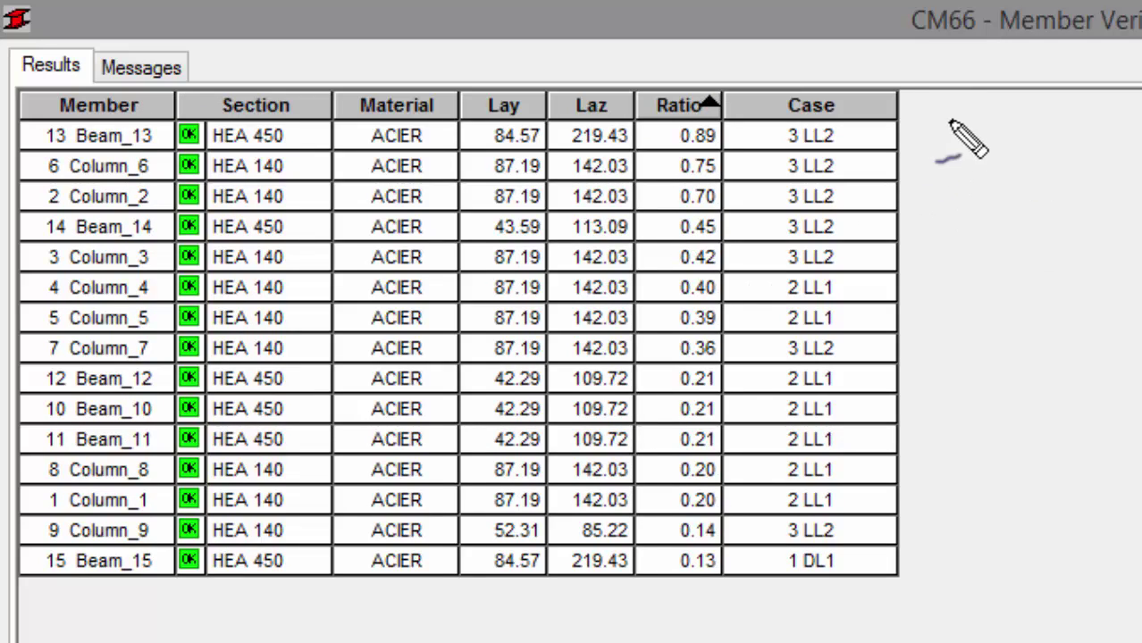
drag(936, 178, 913, 184)
drag(912, 141, 1001, 132)
drag(920, 123, 918, 146)
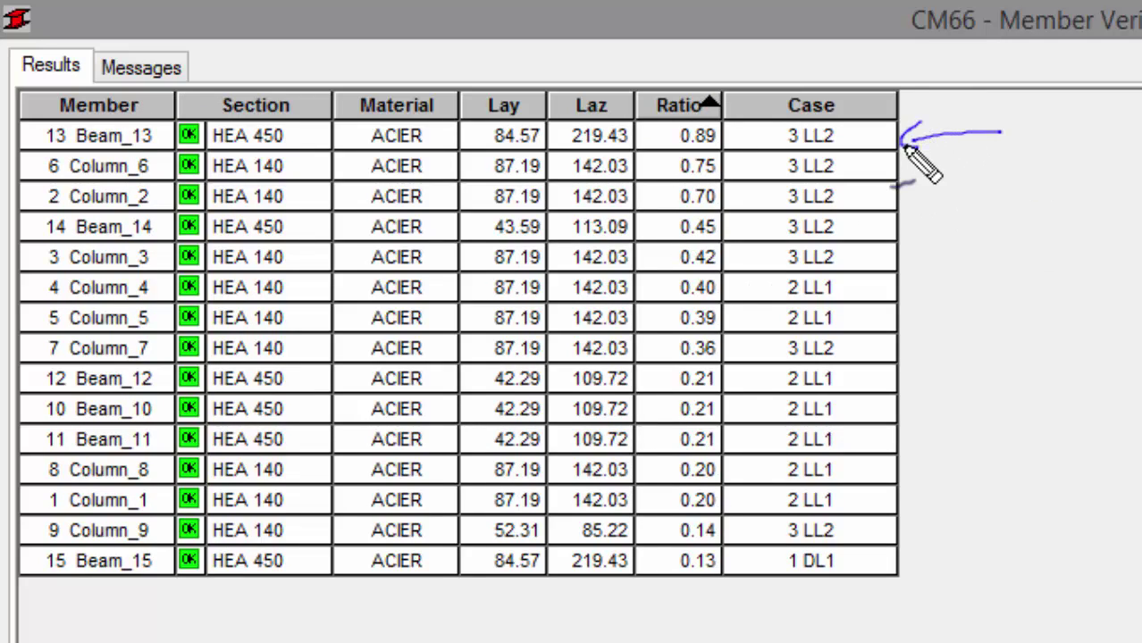
drag(665, 126, 668, 104)
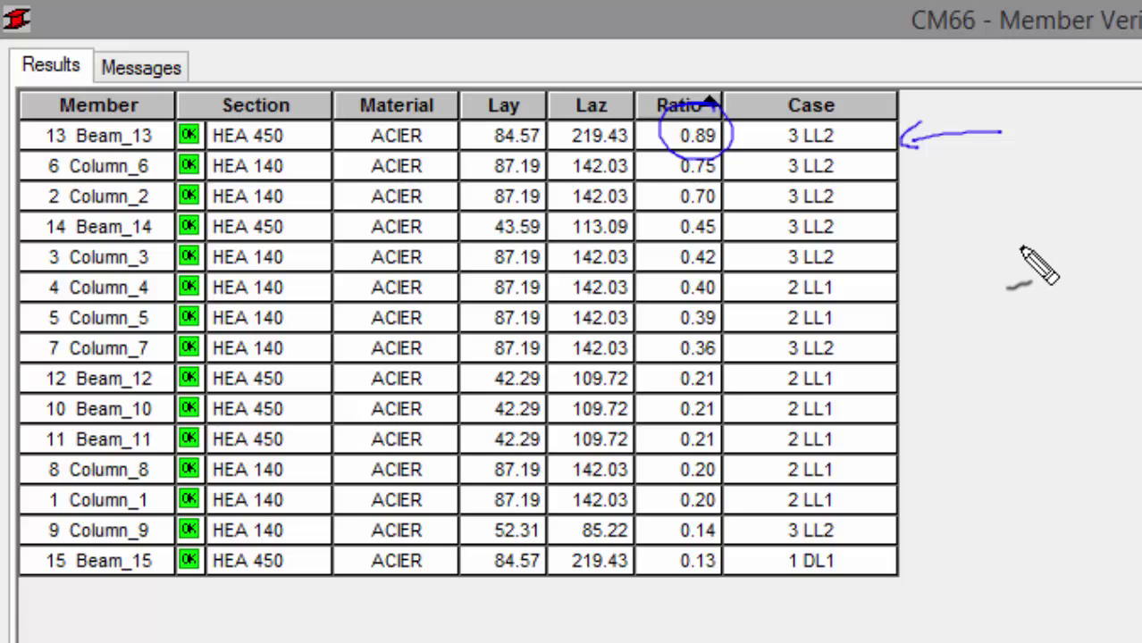
drag(1019, 245, 1040, 284)
drag(1064, 229, 1072, 271)
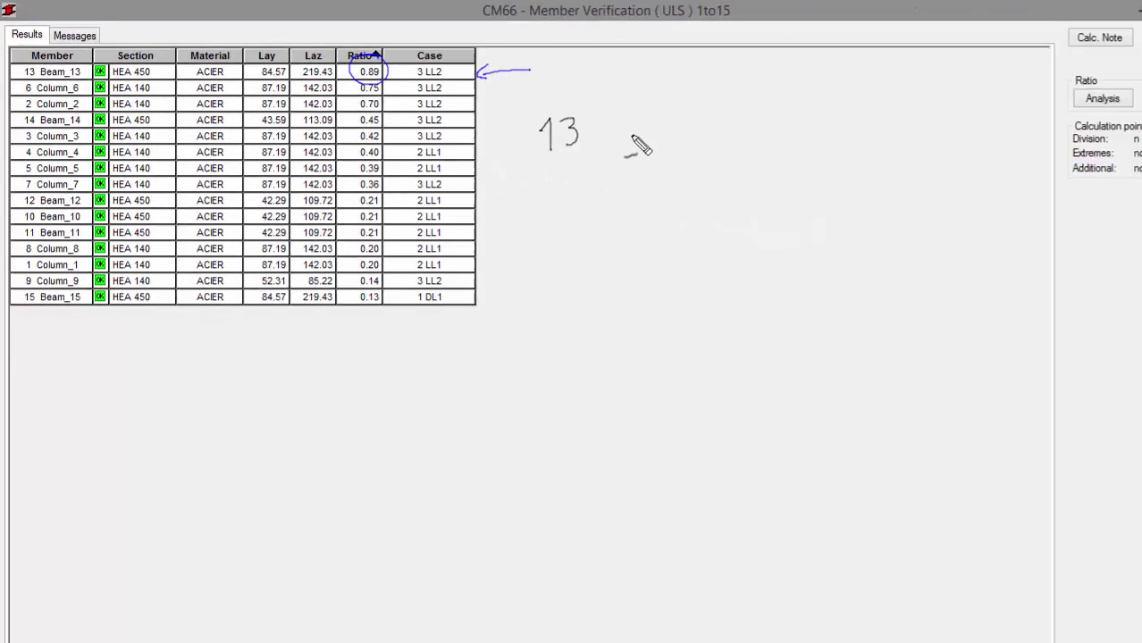
mouse_move(589, 111)
mouse_down()
mouse_move(583, 135)
mouse_move(630, 134)
mouse_up()
mouse_move(622, 113)
mouse_down()
mouse_move(643, 111)
mouse_move(644, 132)
mouse_move(677, 134)
mouse_move(722, 111)
mouse_move(729, 146)
mouse_move(765, 96)
mouse_move(761, 127)
mouse_move(783, 134)
mouse_up()
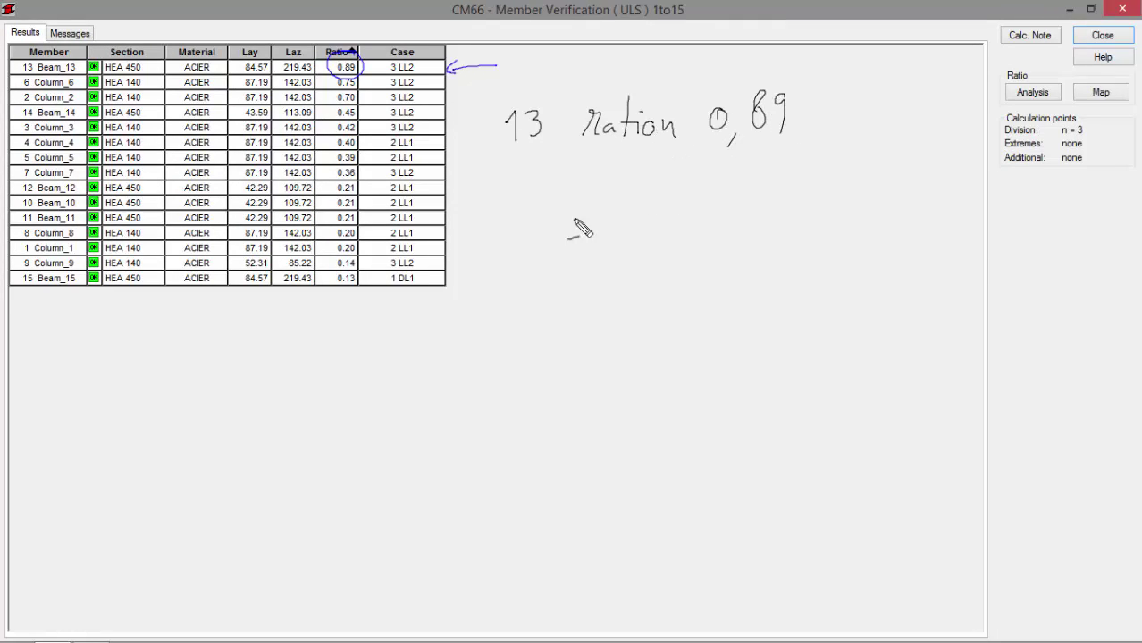
mouse_move(535, 218)
mouse_down()
mouse_move(529, 248)
mouse_move(558, 230)
mouse_move(594, 242)
mouse_up()
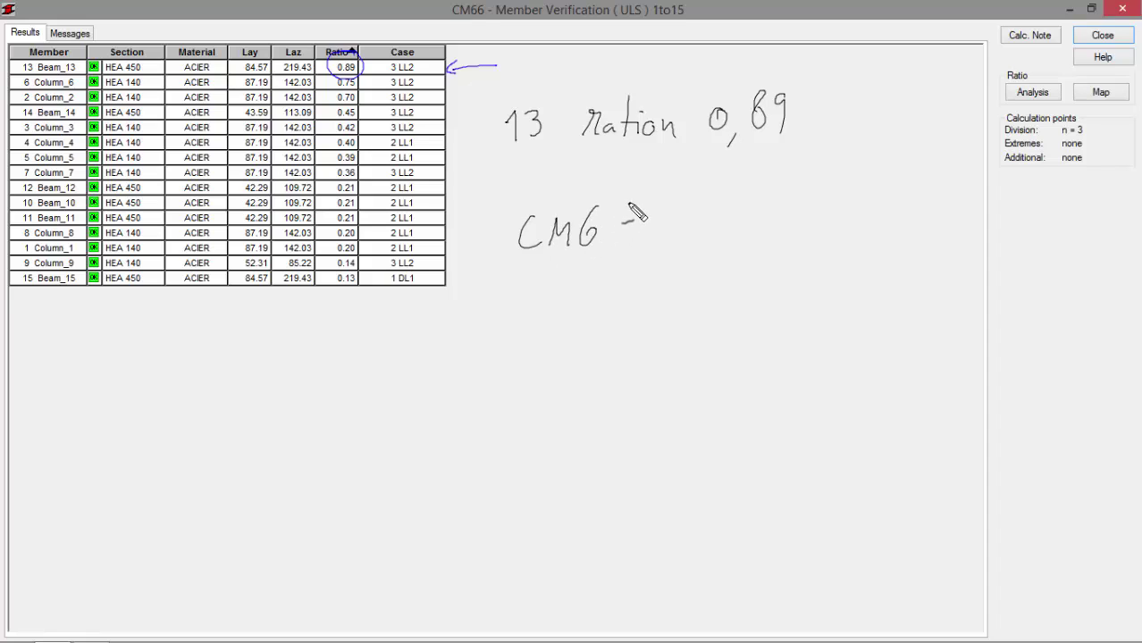
drag(626, 204, 617, 240)
mouse_move(468, 281)
mouse_down()
mouse_move(641, 277)
mouse_move(668, 186)
mouse_move(517, 192)
mouse_move(465, 277)
mouse_up()
key(Escape)
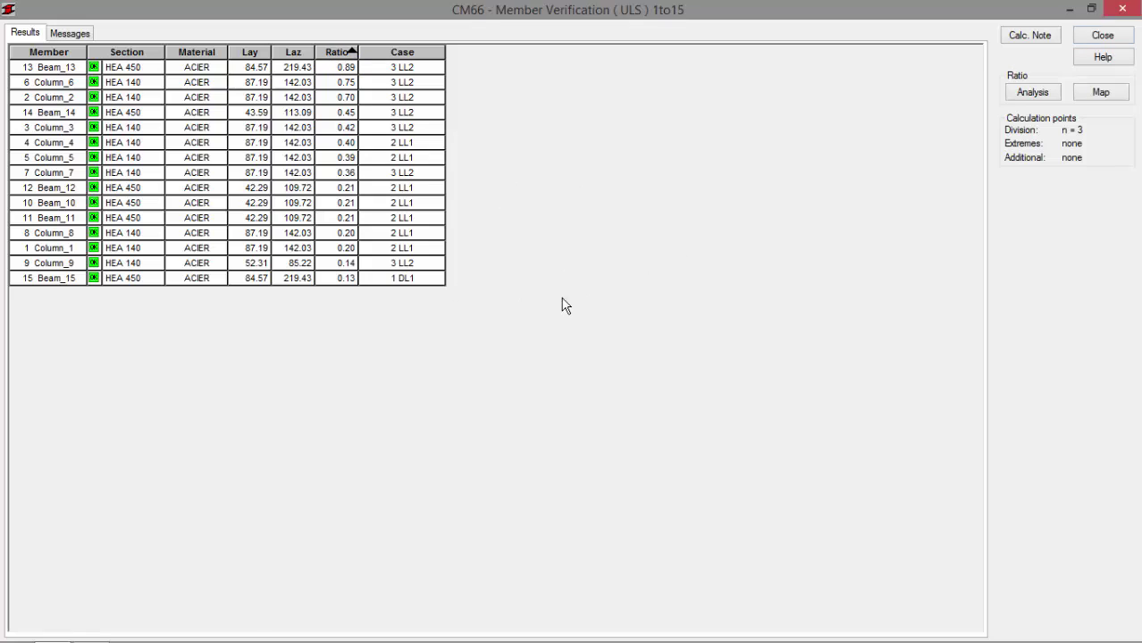
Close the member verification results and look up section 2.6 Global Analysis in robot_2010_training_manual_metric.pdf in Foxit Reader.
click(1117, 11)
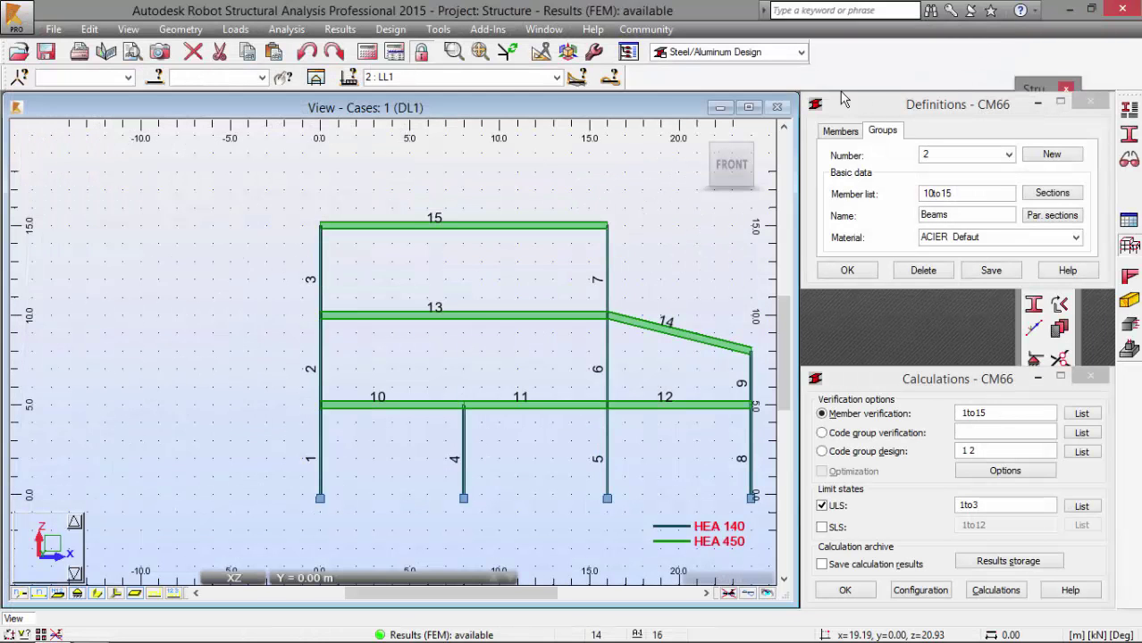
key(alt+Tab)
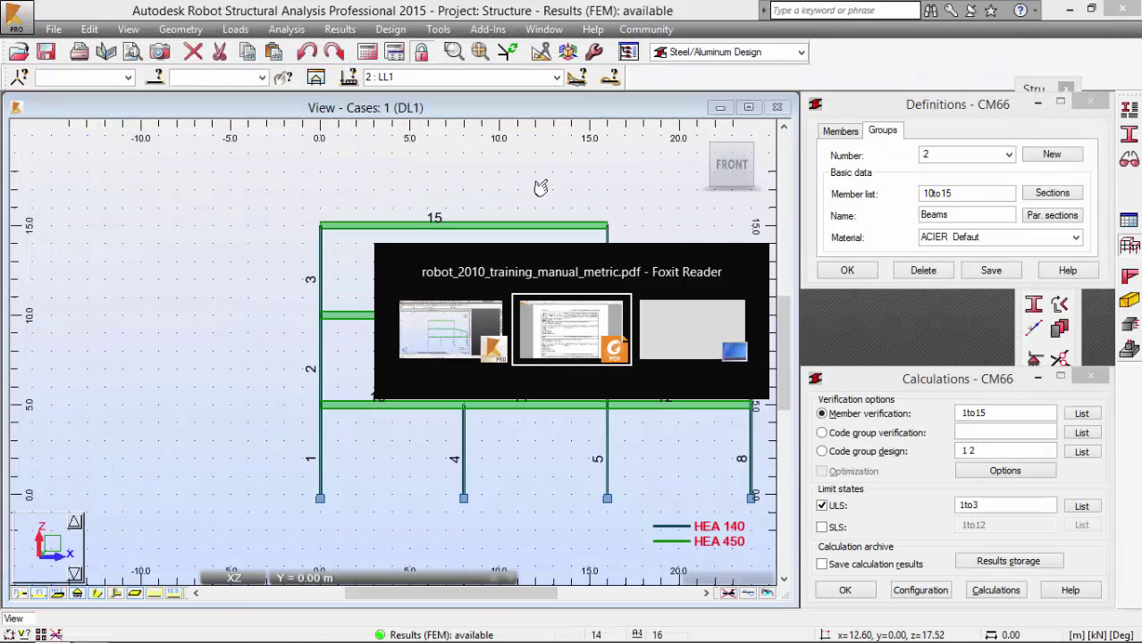
scroll(463, 270, up, 10)
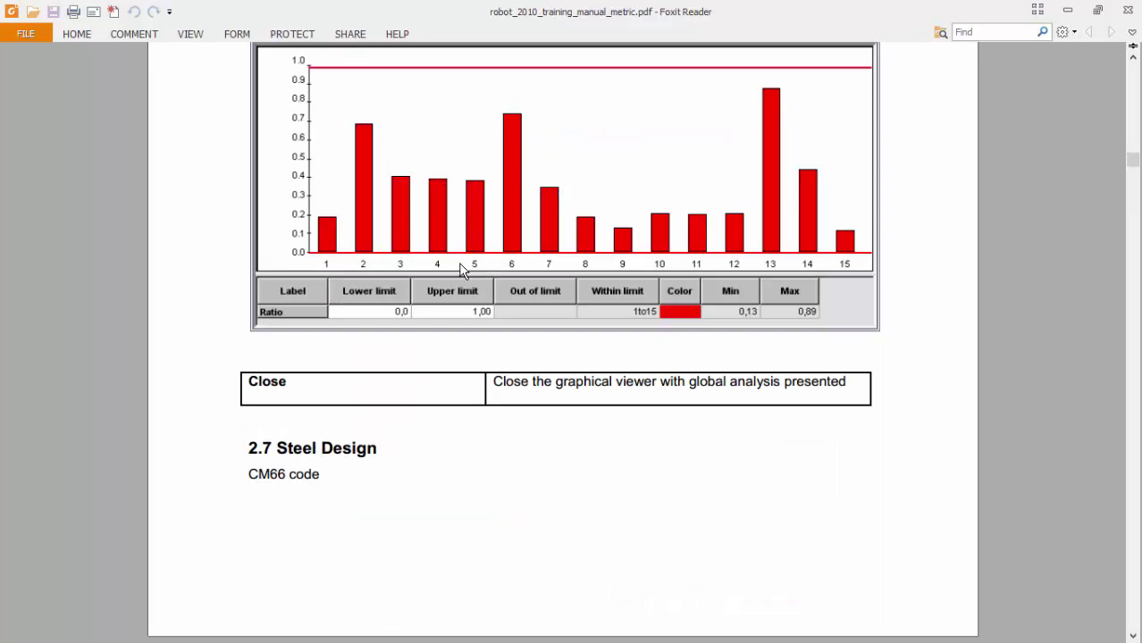
scroll(463, 271, up, 10)
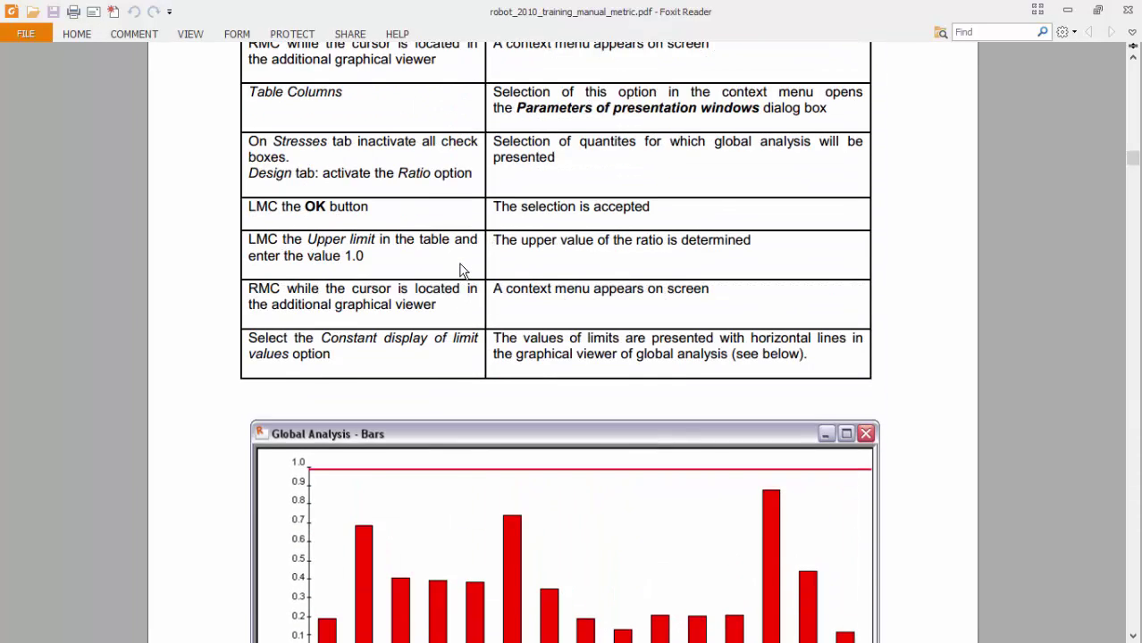
scroll(463, 271, up, 10)
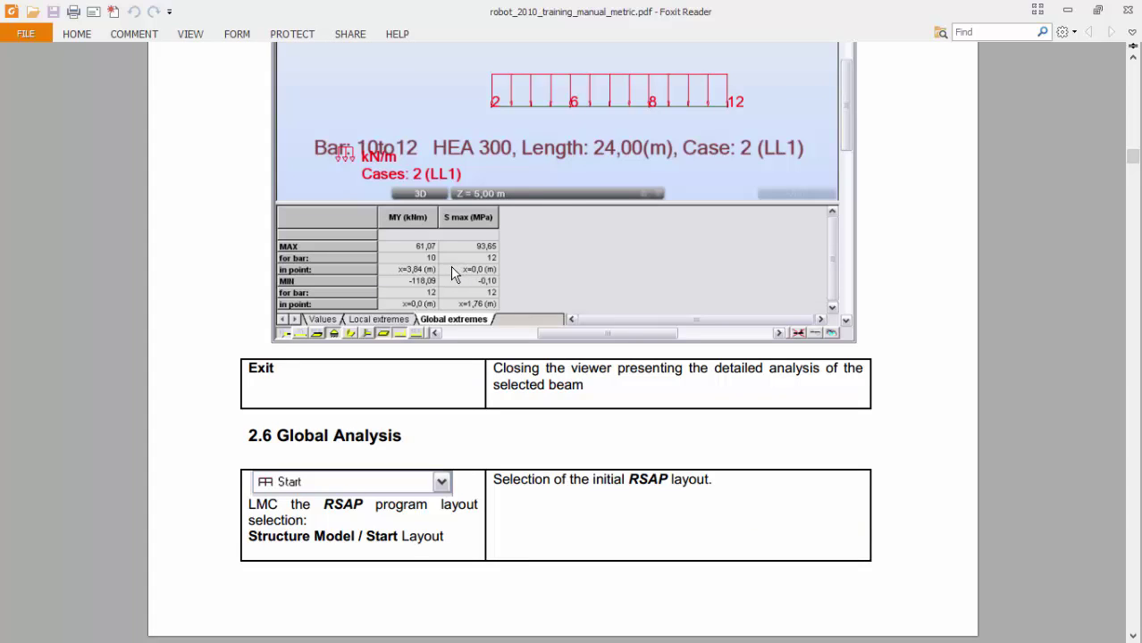
mouse_move(253, 457)
mouse_down()
mouse_move(390, 451)
mouse_move(442, 434)
mouse_move(452, 457)
mouse_up()
mouse_move(464, 413)
mouse_down()
mouse_move(466, 454)
mouse_move(488, 446)
mouse_up()
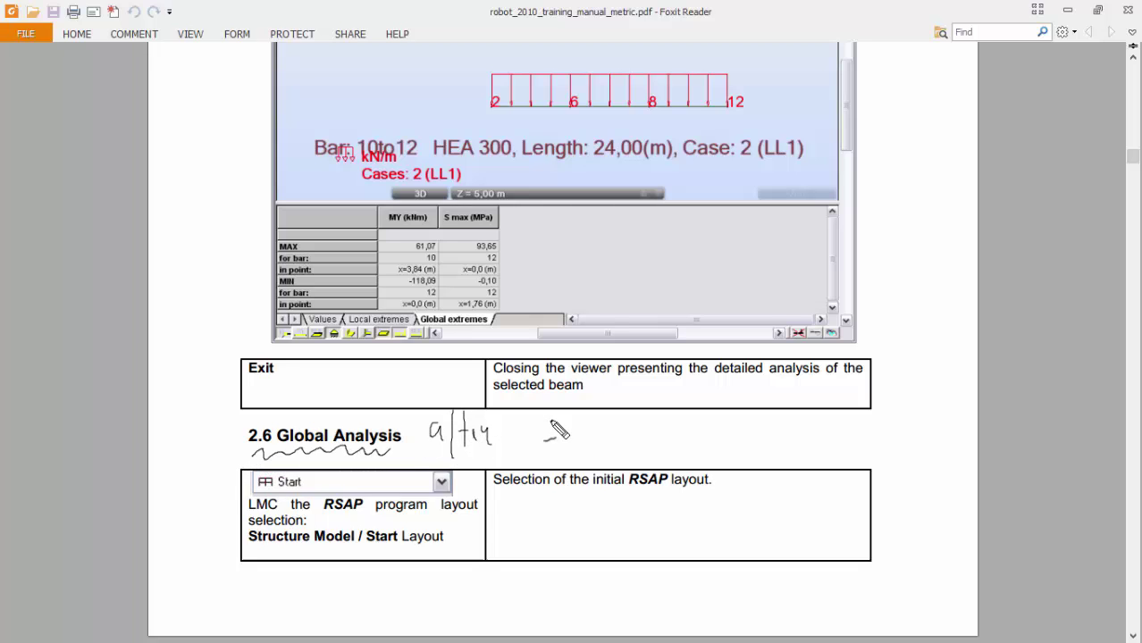
drag(548, 414, 538, 438)
mouse_move(556, 411)
mouse_down()
mouse_move(562, 445)
mouse_move(638, 432)
mouse_move(597, 446)
mouse_move(595, 411)
mouse_move(645, 443)
mouse_up()
drag(654, 432, 674, 443)
mouse_move(682, 429)
mouse_down()
mouse_move(678, 445)
mouse_move(689, 443)
mouse_up()
mouse_move(703, 430)
mouse_down()
mouse_move(694, 481)
mouse_move(718, 443)
mouse_up()
mouse_move(721, 449)
mouse_down()
mouse_move(731, 441)
mouse_move(734, 457)
mouse_up()
key(ctrl+z)
key(ctrl+z)
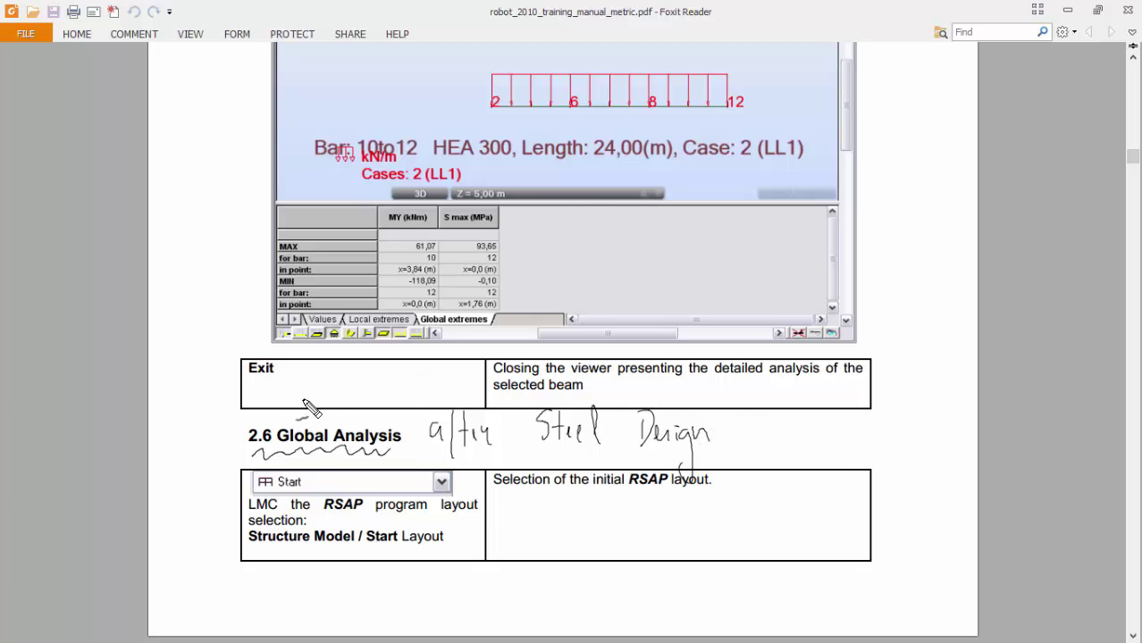
mouse_move(331, 387)
mouse_down()
mouse_move(274, 397)
mouse_move(246, 441)
mouse_move(334, 471)
mouse_move(392, 446)
mouse_move(343, 397)
mouse_up()
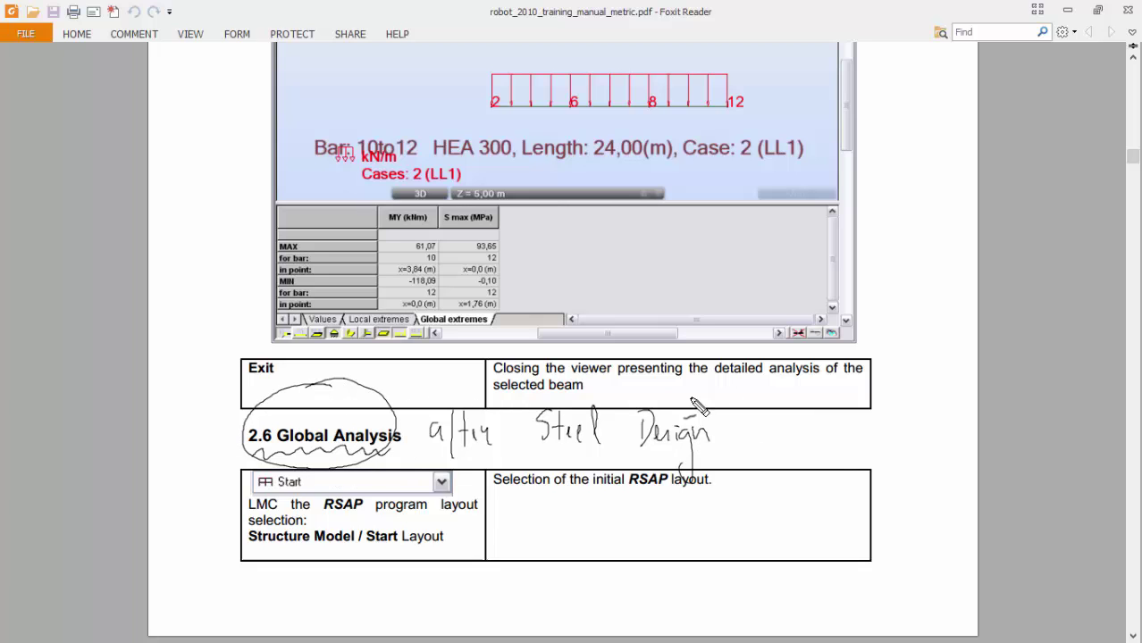
drag(747, 427, 703, 427)
key(ctrl+z)
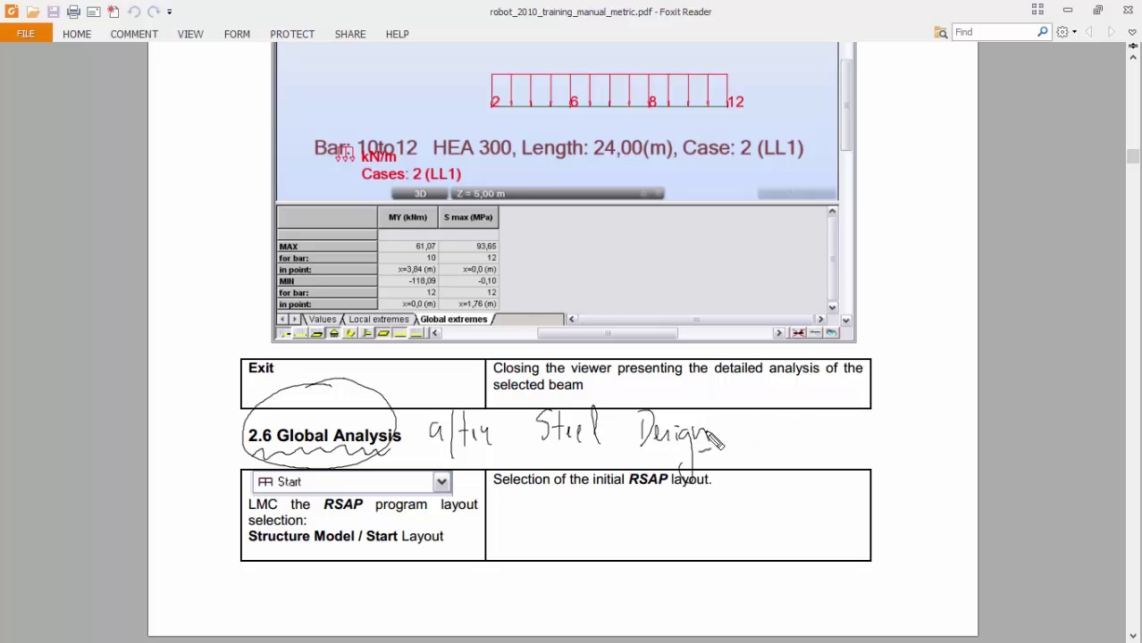
drag(710, 434, 726, 431)
Look through the manual's steel design pages and find section 2.8 Printout Composition.
scroll(592, 348, down, 20)
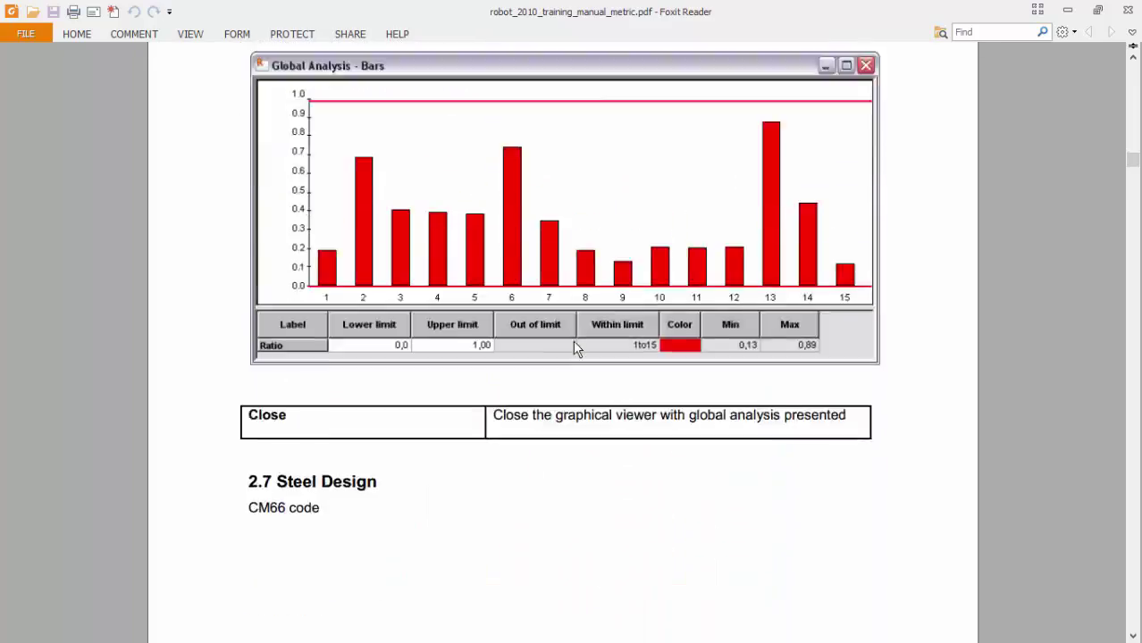
scroll(572, 349, down, 20)
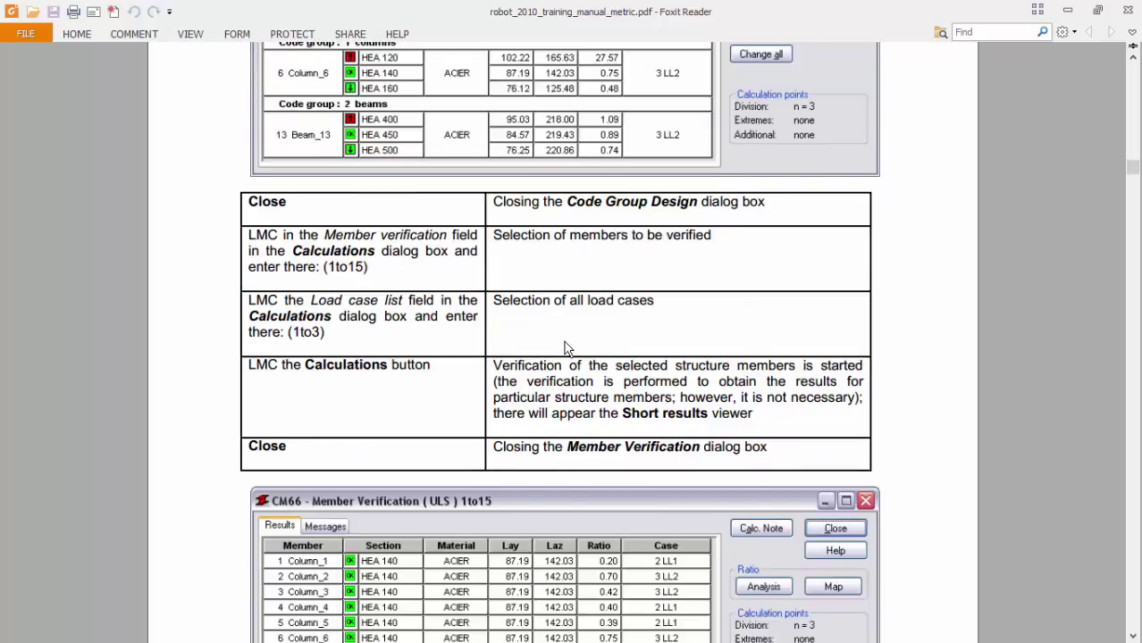
scroll(566, 348, down, 5)
scroll(563, 348, down, 8)
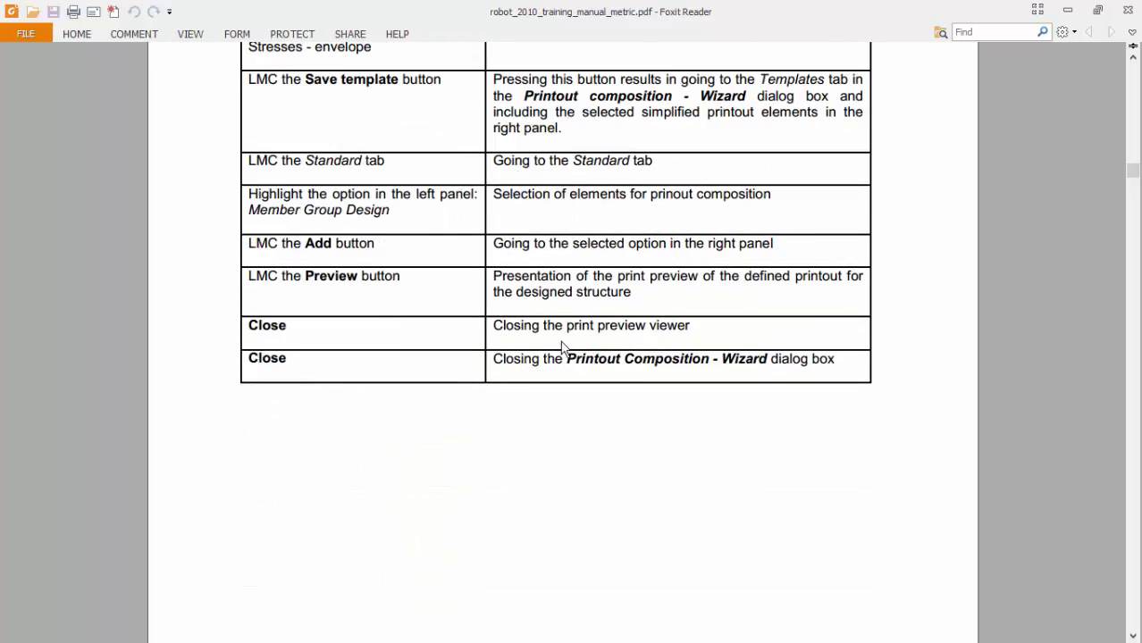
scroll(563, 349, up, 8)
scroll(562, 349, up, 5)
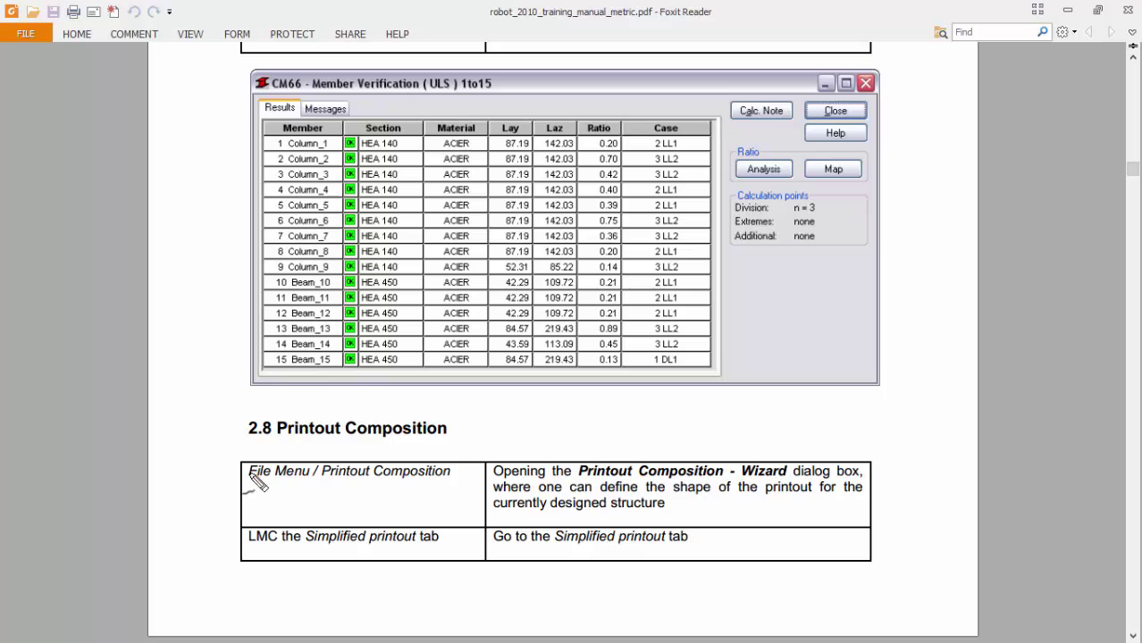
drag(244, 447, 421, 443)
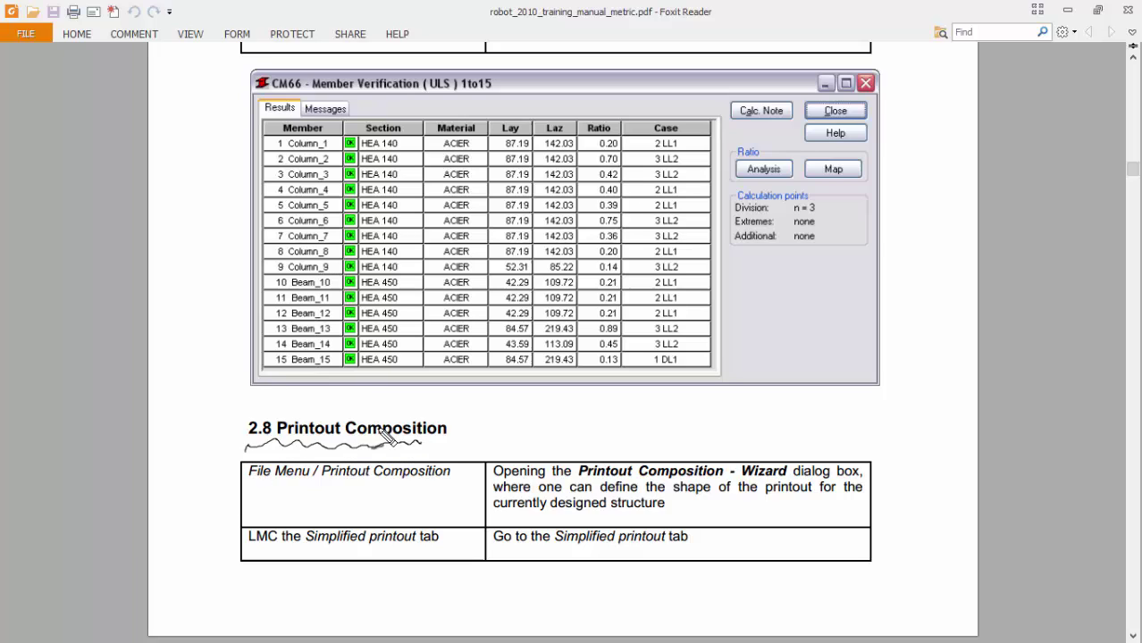